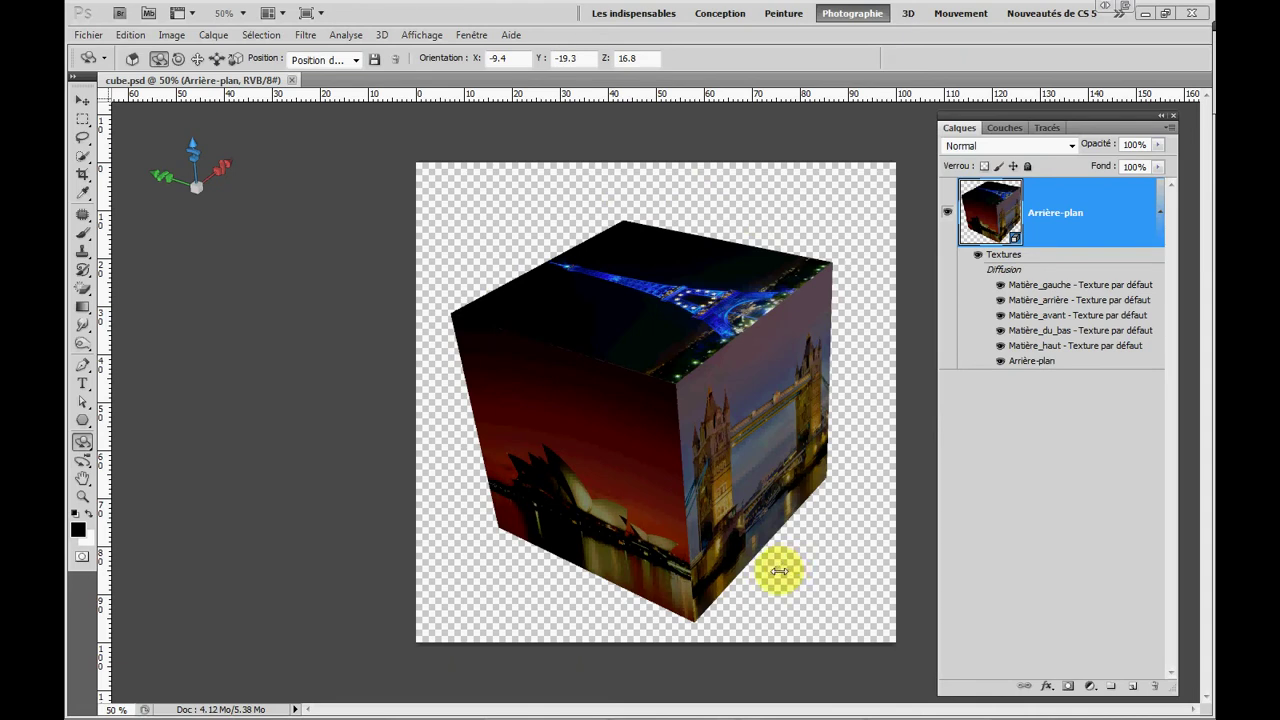
pyautogui.click(1050, 213)
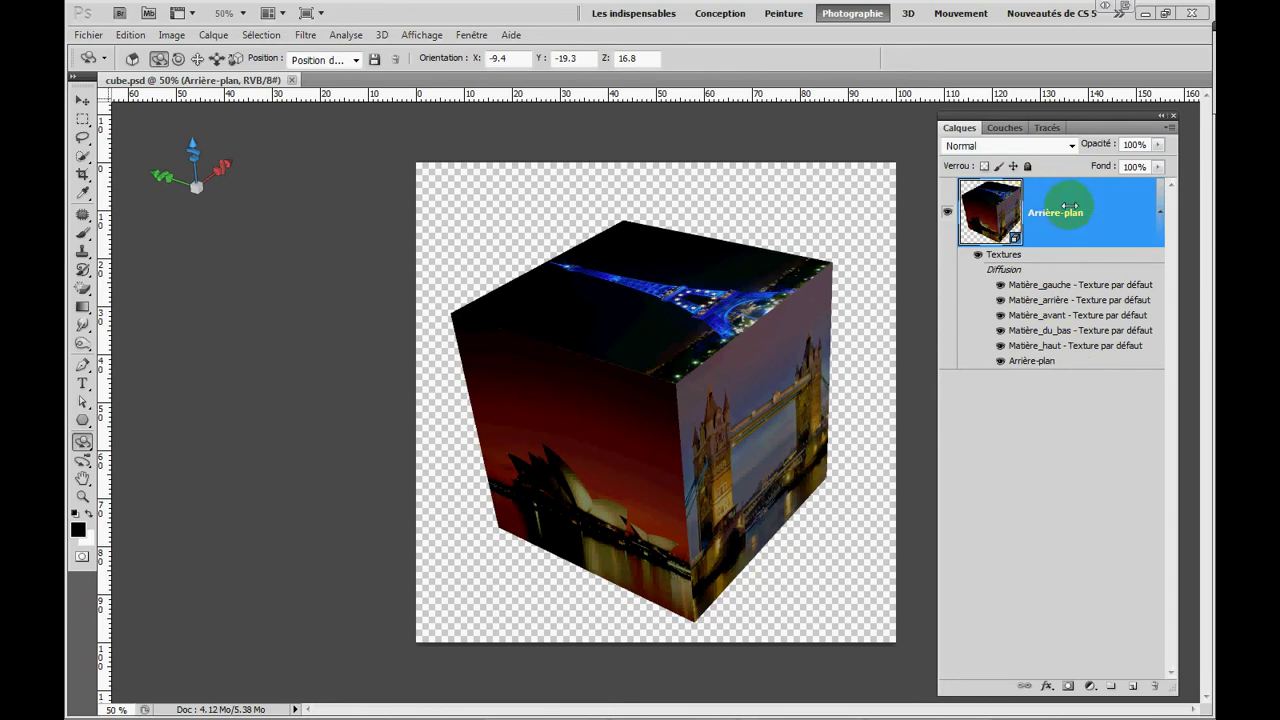
pyautogui.click(1112, 202)
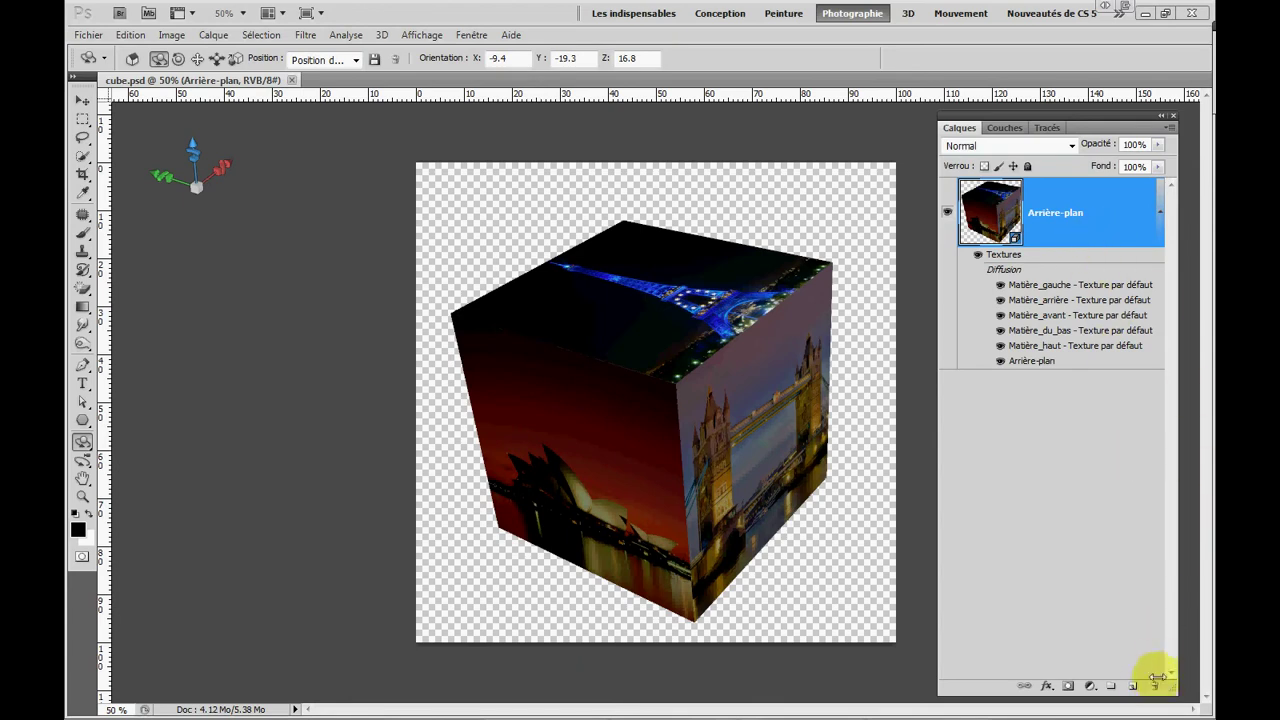
pyautogui.click(1090, 688)
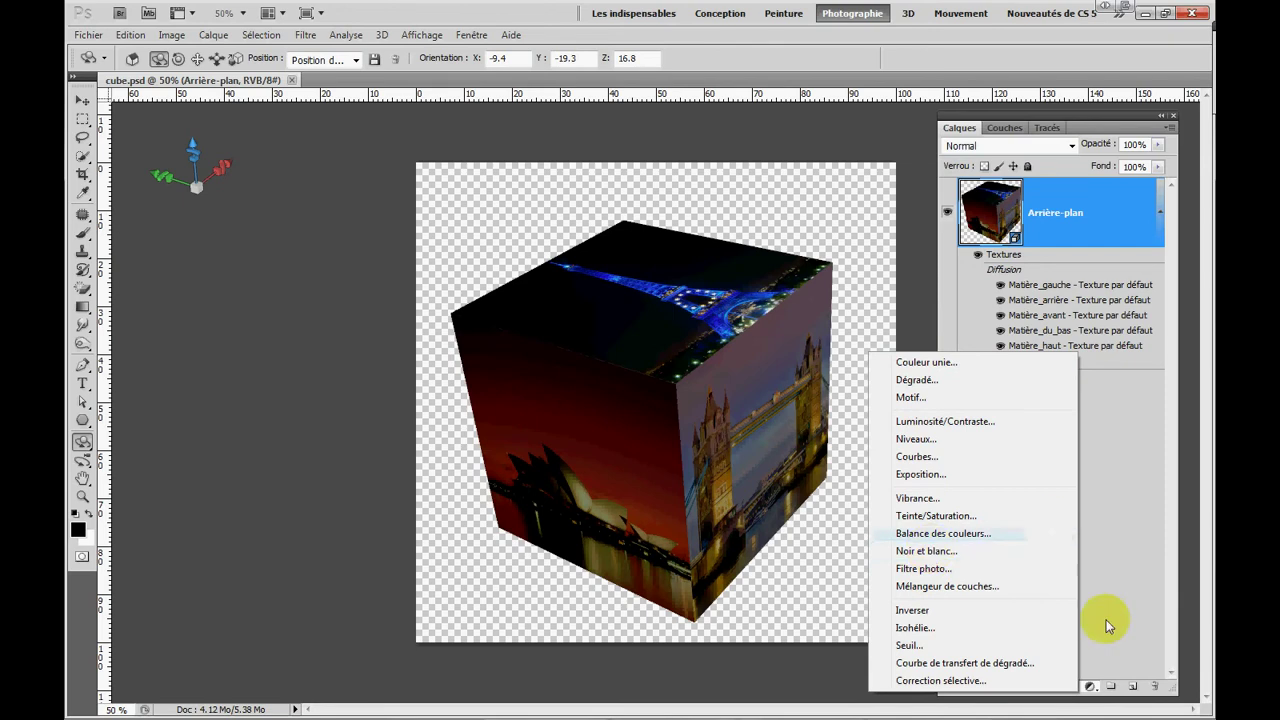
pyautogui.click(1140, 504)
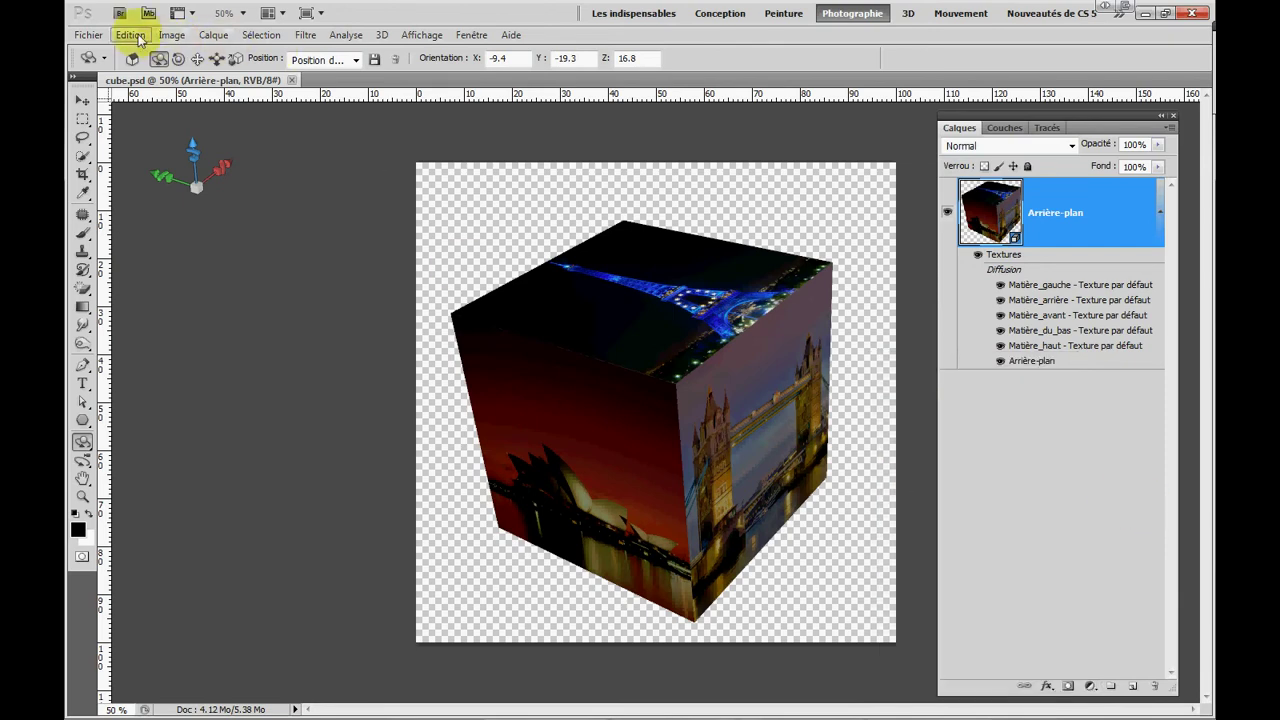
pyautogui.click(171, 35)
pyautogui.moveTo(185, 76)
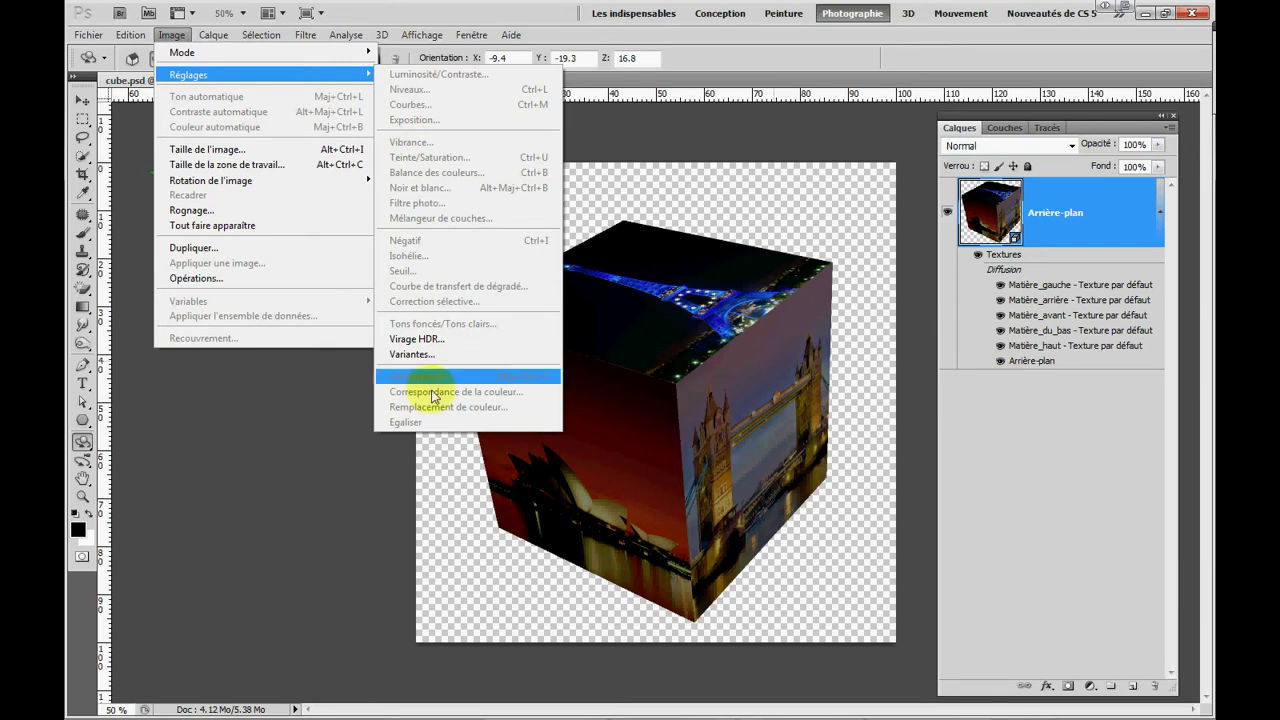
pyautogui.click(333, 483)
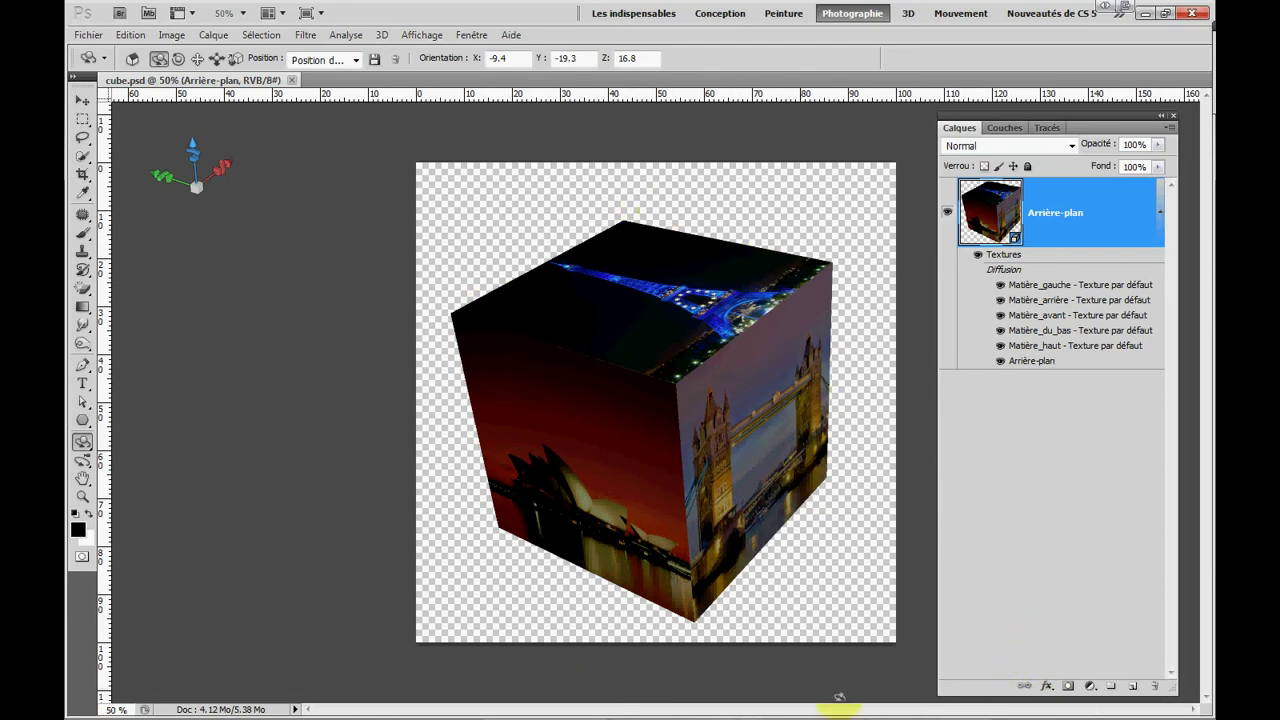
# - Add a drop shadow to the cube layer with angle 113°, distance 38 px and size 40 px
pyautogui.click(1047, 687)
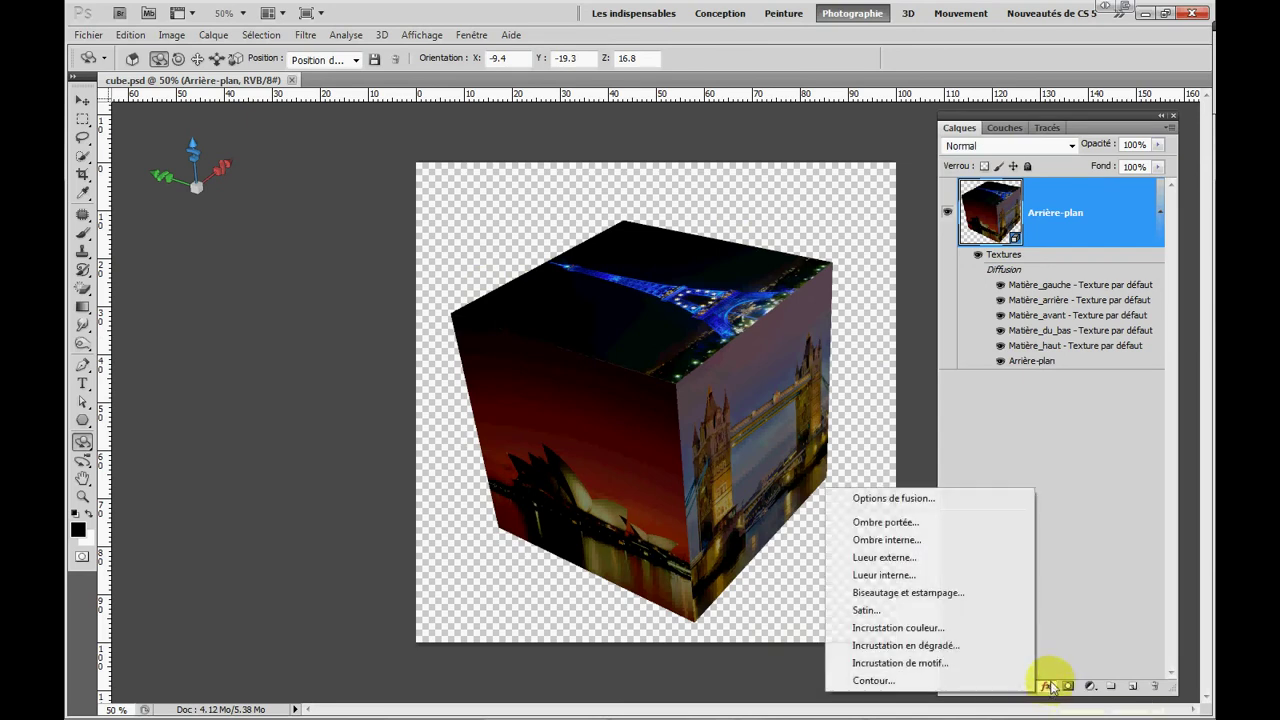
pyautogui.click(884, 523)
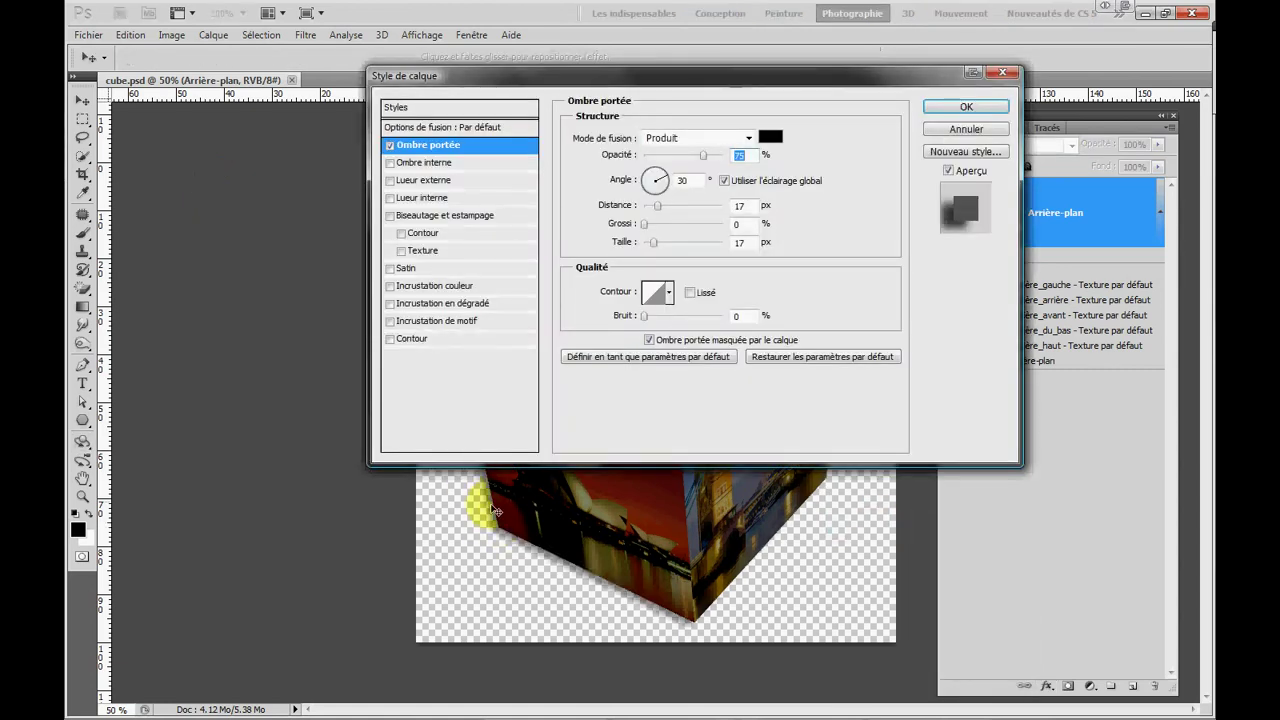
pyautogui.moveTo(746, 80); pyautogui.dragTo(646, 92)
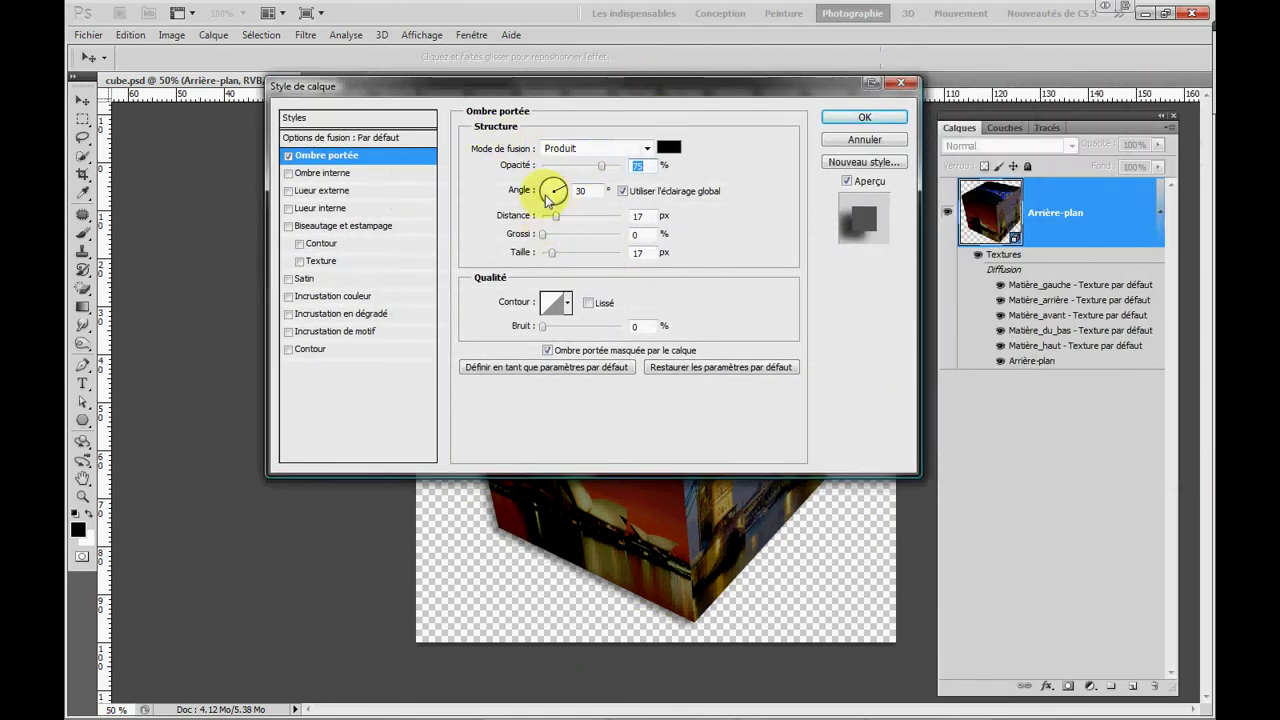
pyautogui.moveTo(563, 194); pyautogui.dragTo(573, 221)
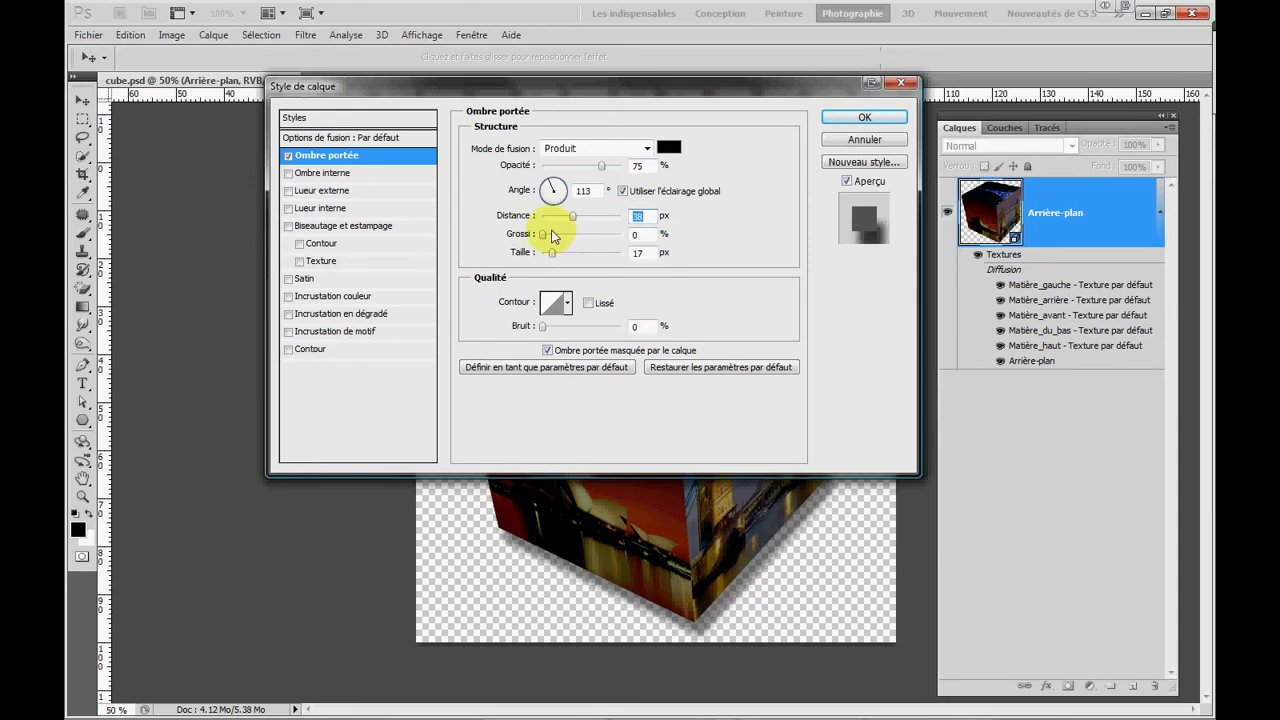
pyautogui.moveTo(547, 236); pyautogui.dragTo(560, 260)
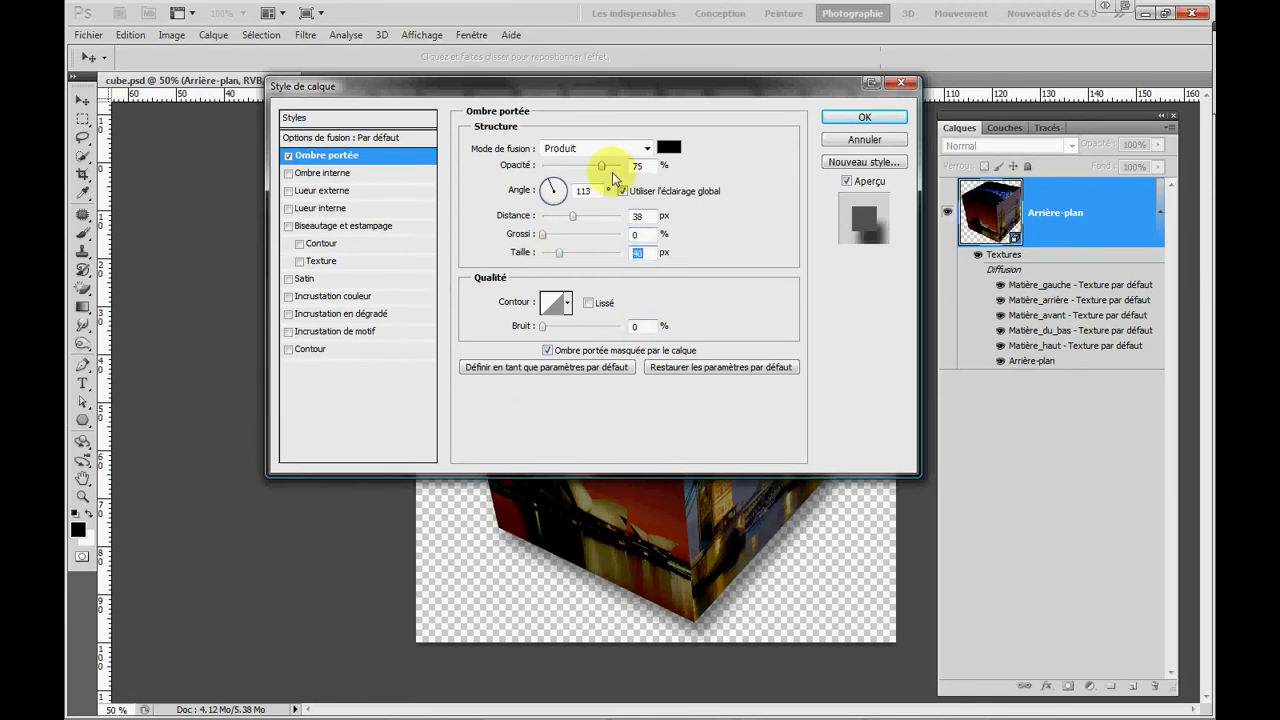
# - Set the drop shadow's angle to 58° and apply the layer style
pyautogui.moveTo(649, 93); pyautogui.dragTo(1076, 162)
pyautogui.click(1076, 260)
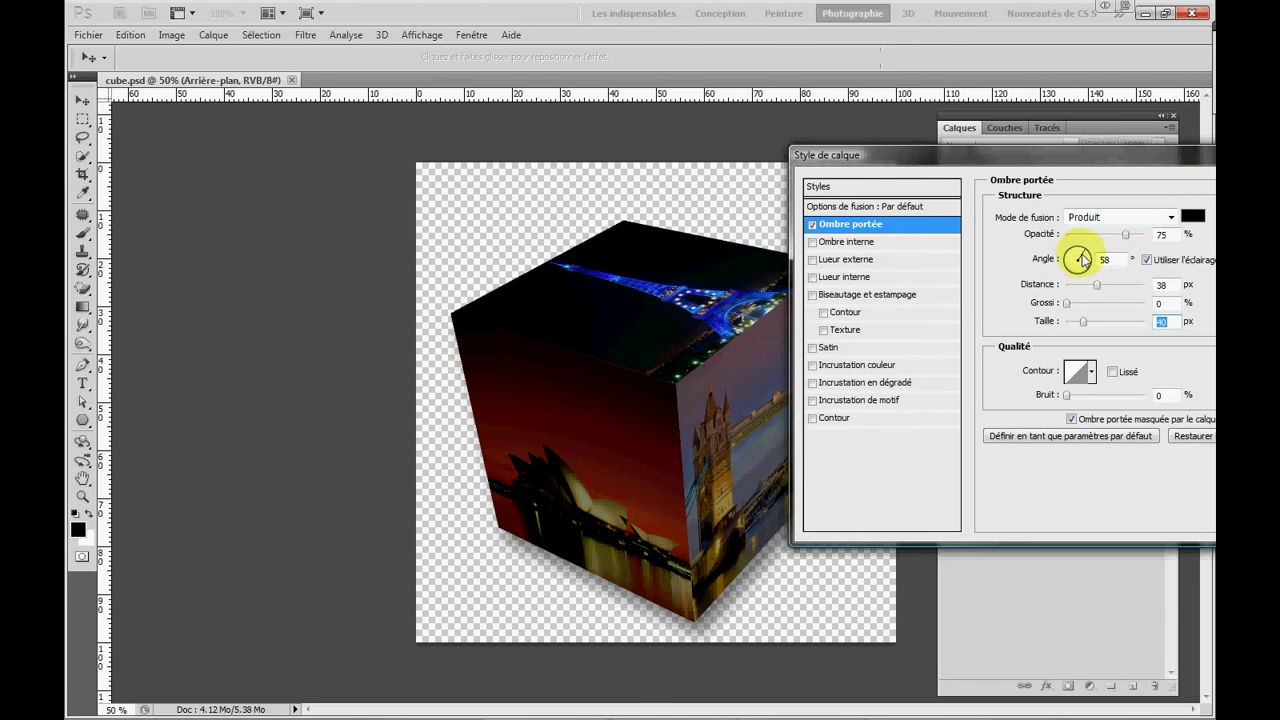
pyautogui.moveTo(1128, 157); pyautogui.dragTo(702, 114)
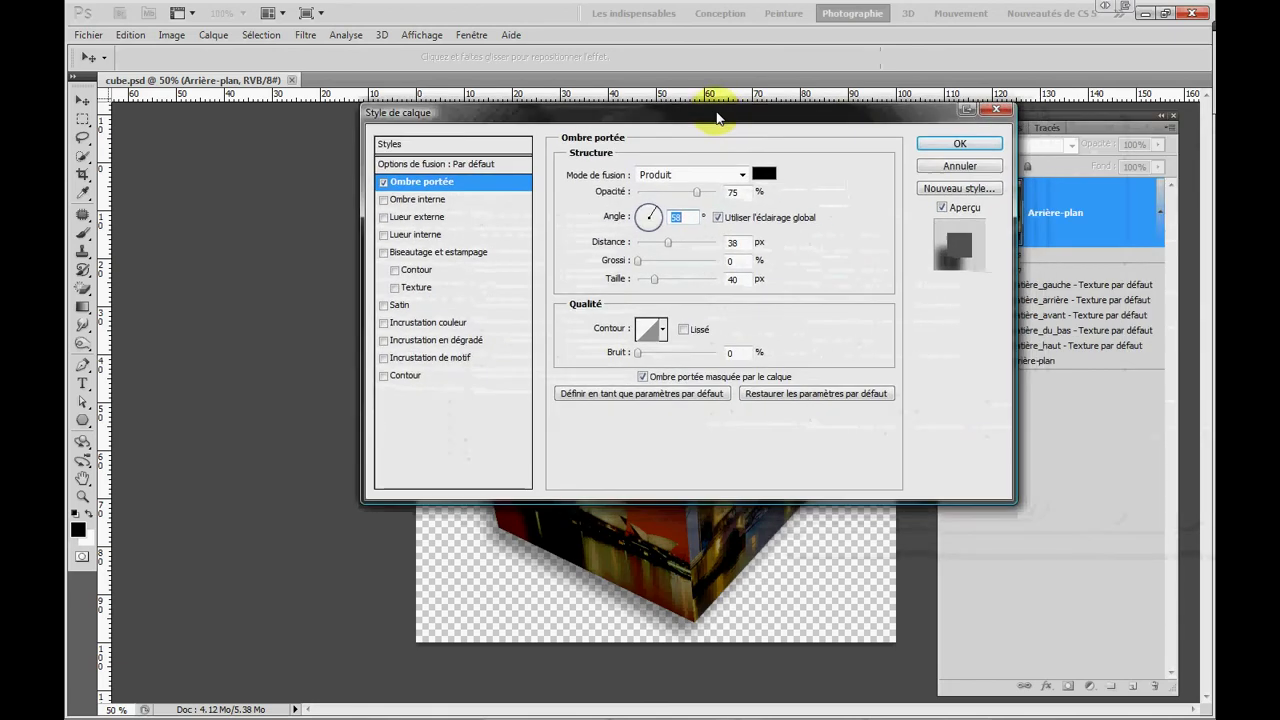
pyautogui.click(955, 145)
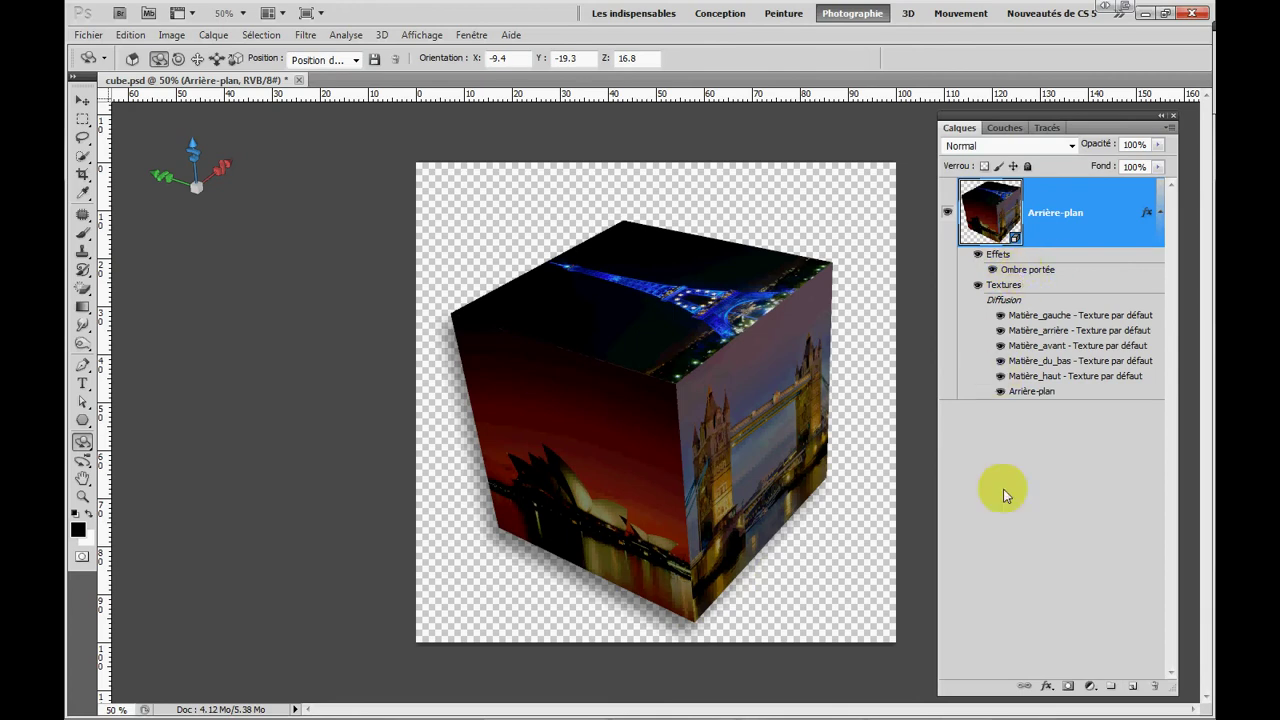
# - Add an outer glow using the gradient option and an inner glow to the cube layer, and apply both effects
pyautogui.click(1047, 687)
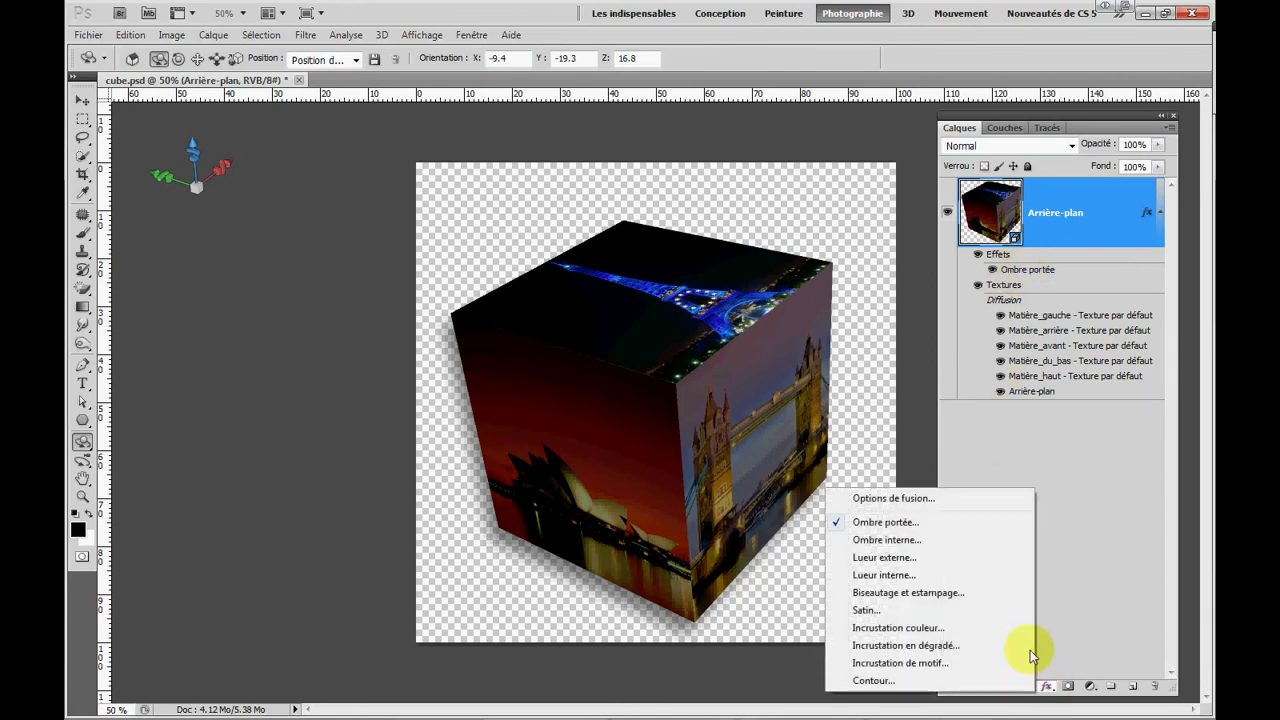
pyautogui.click(870, 560)
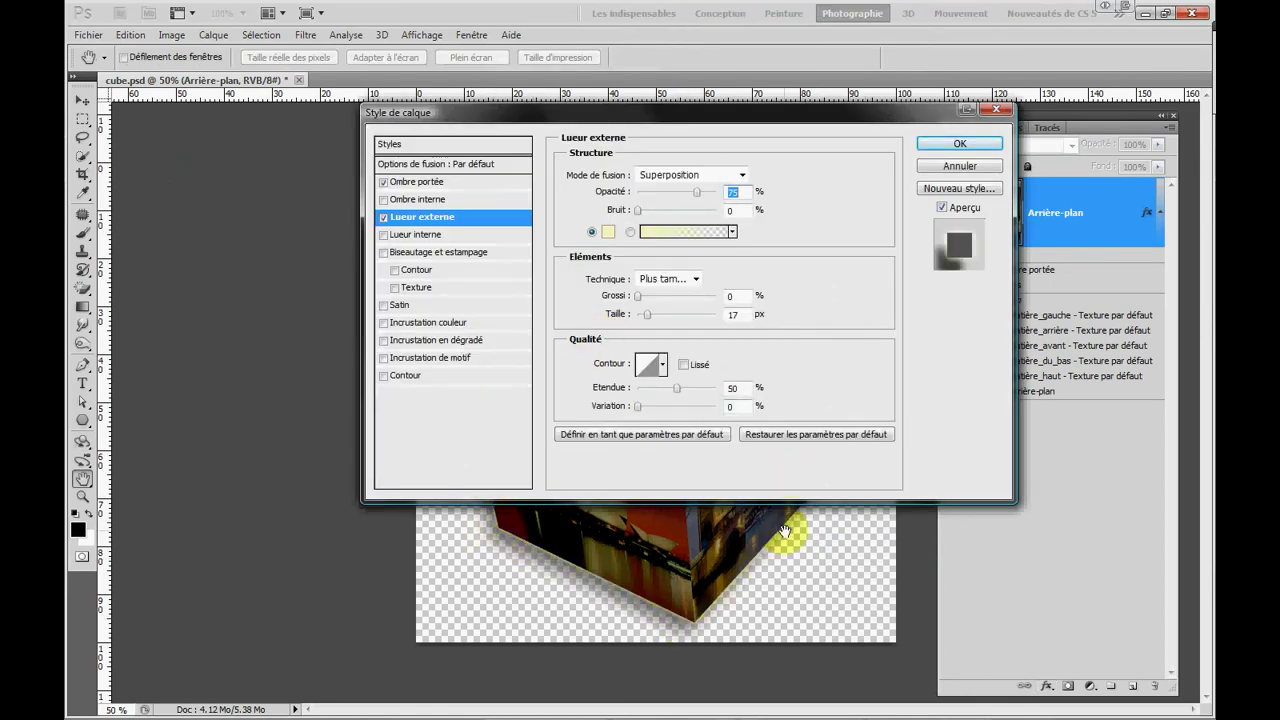
pyautogui.click(383, 236)
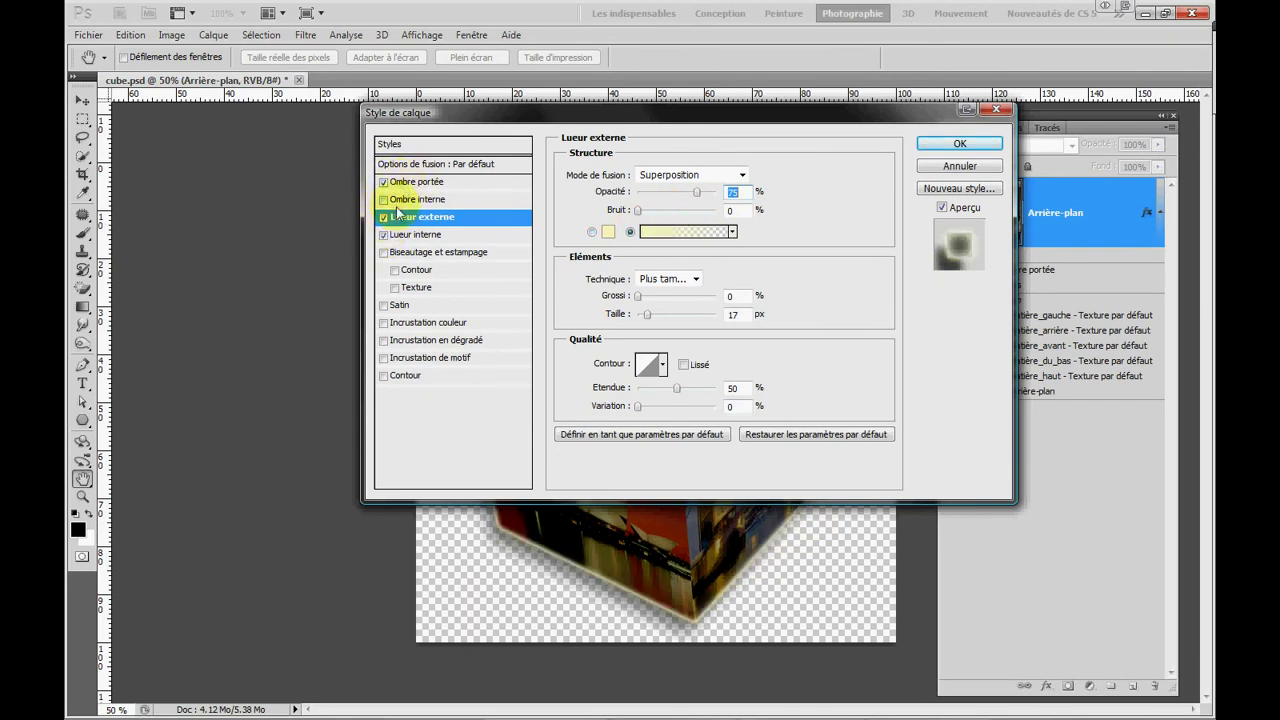
pyautogui.click(455, 236)
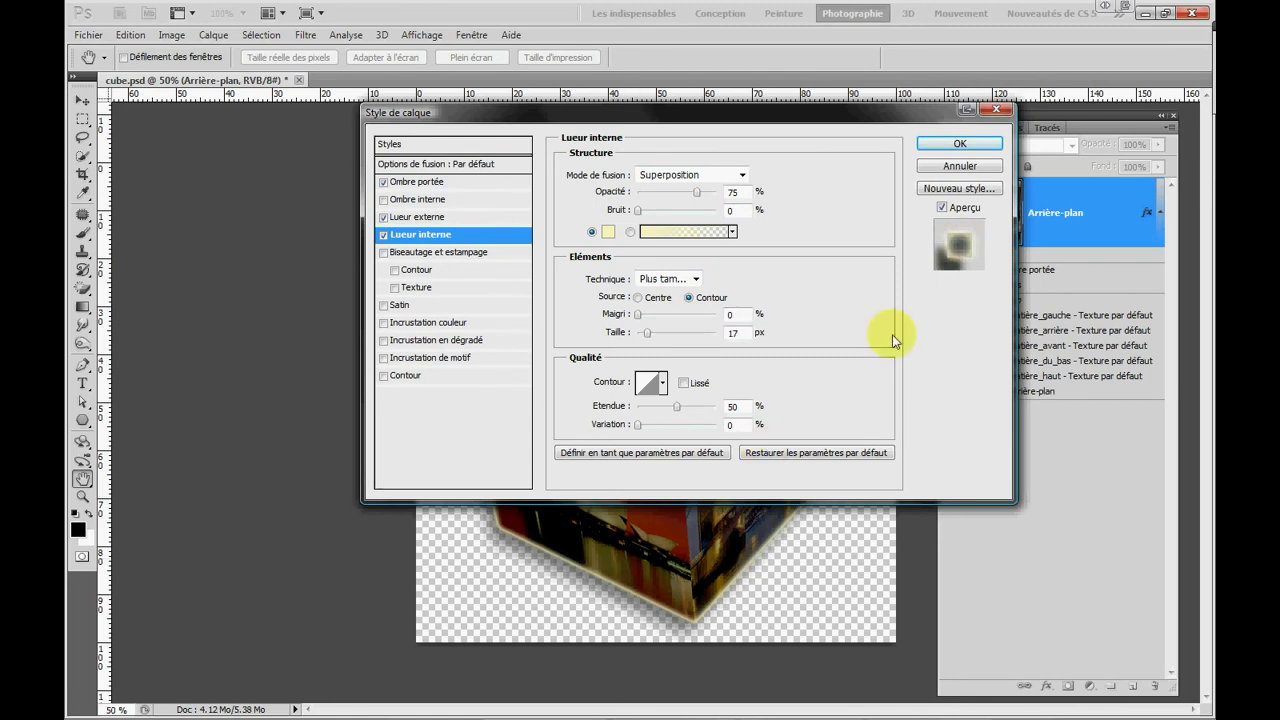
pyautogui.click(960, 145)
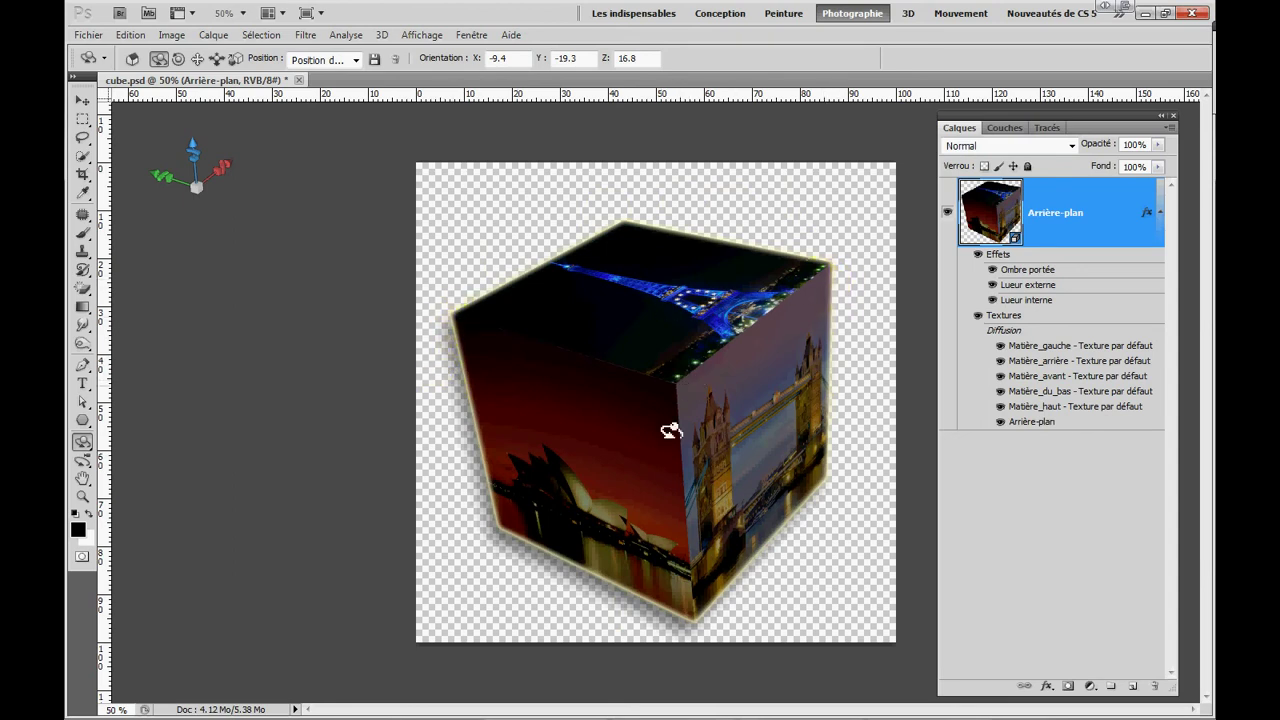
# - Create a new empty layer above the cube and set the Pen tool to draw paths
pyautogui.click(1131, 692)
pyautogui.moveTo(1147, 285); pyautogui.dragTo(990, 227)
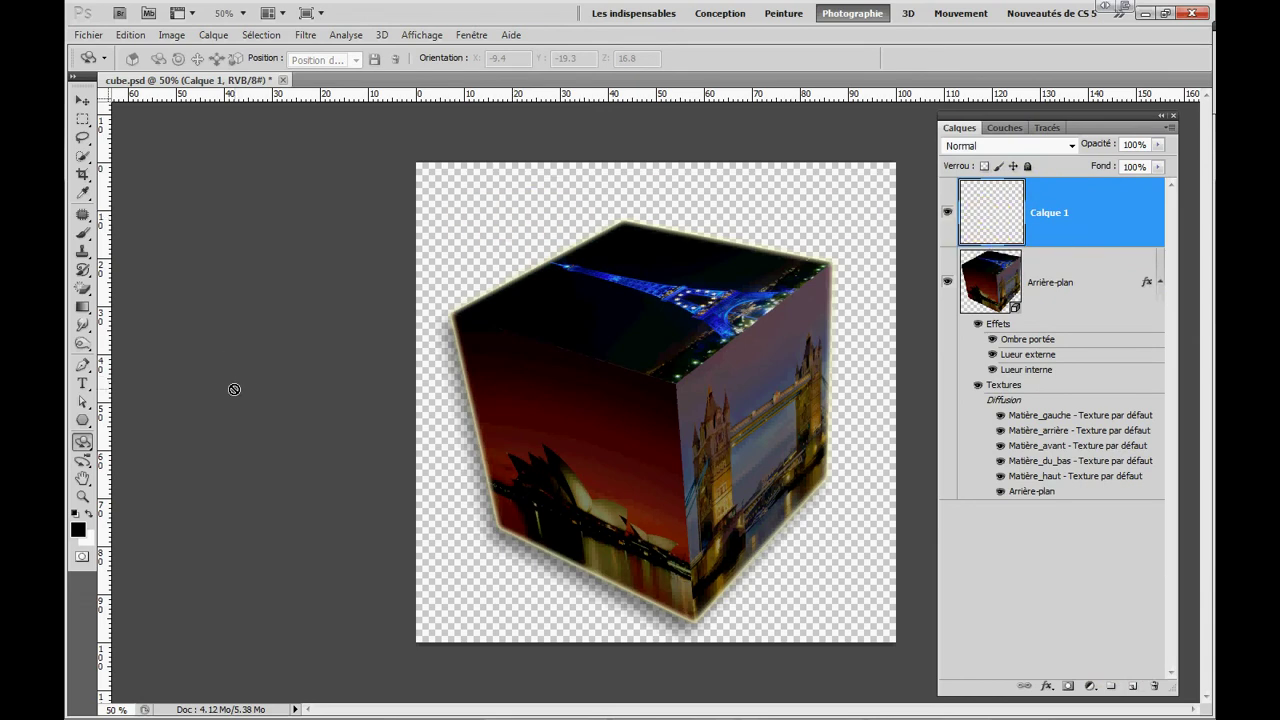
pyautogui.click(78, 369)
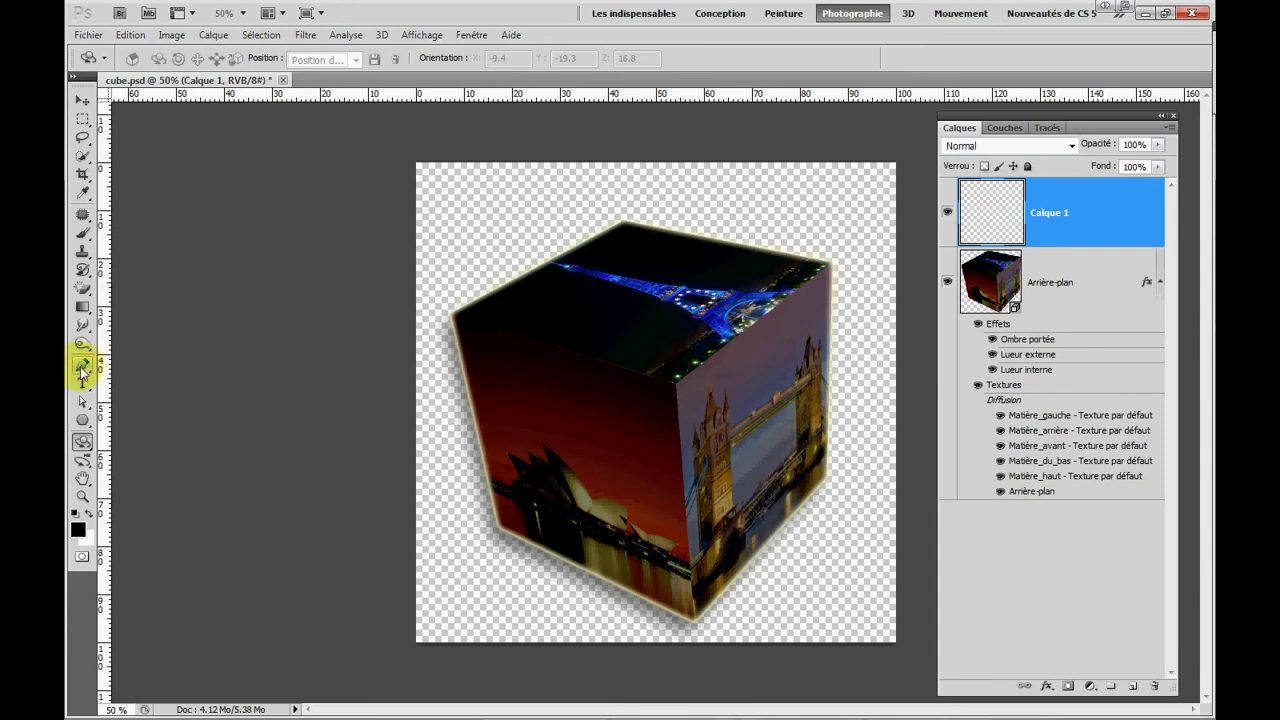
pyautogui.click(82, 368)
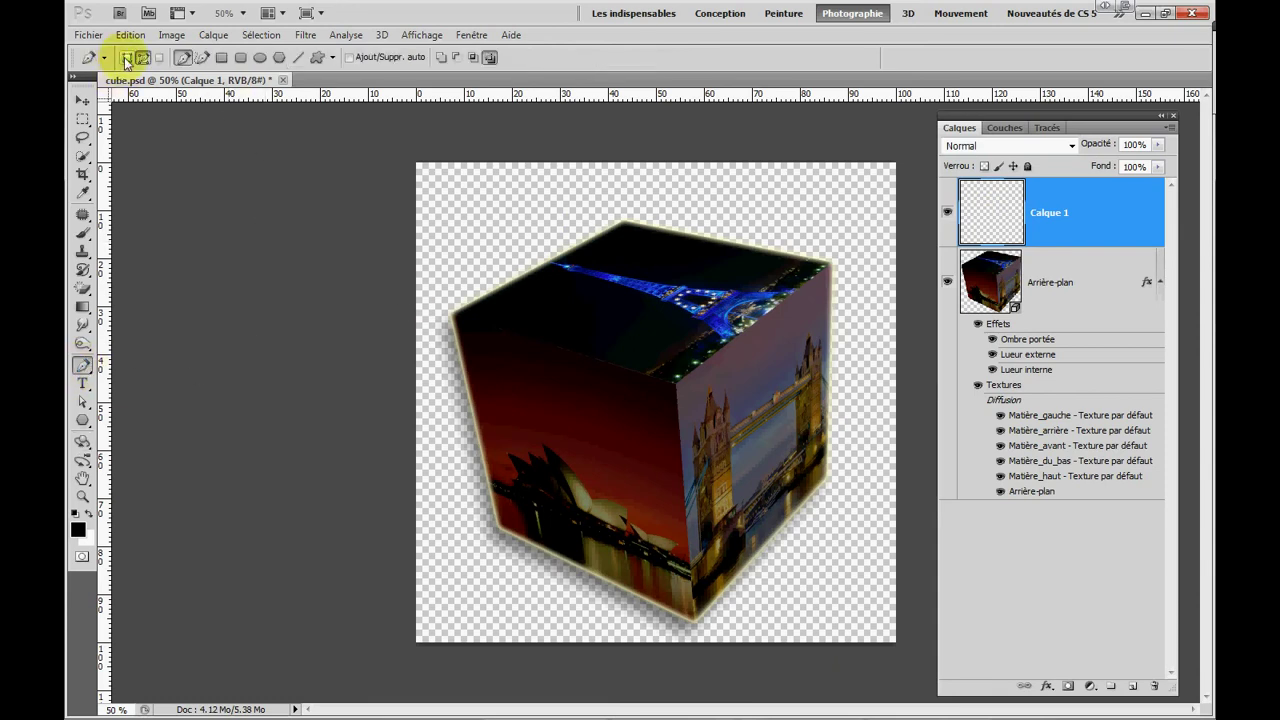
pyautogui.click(143, 60)
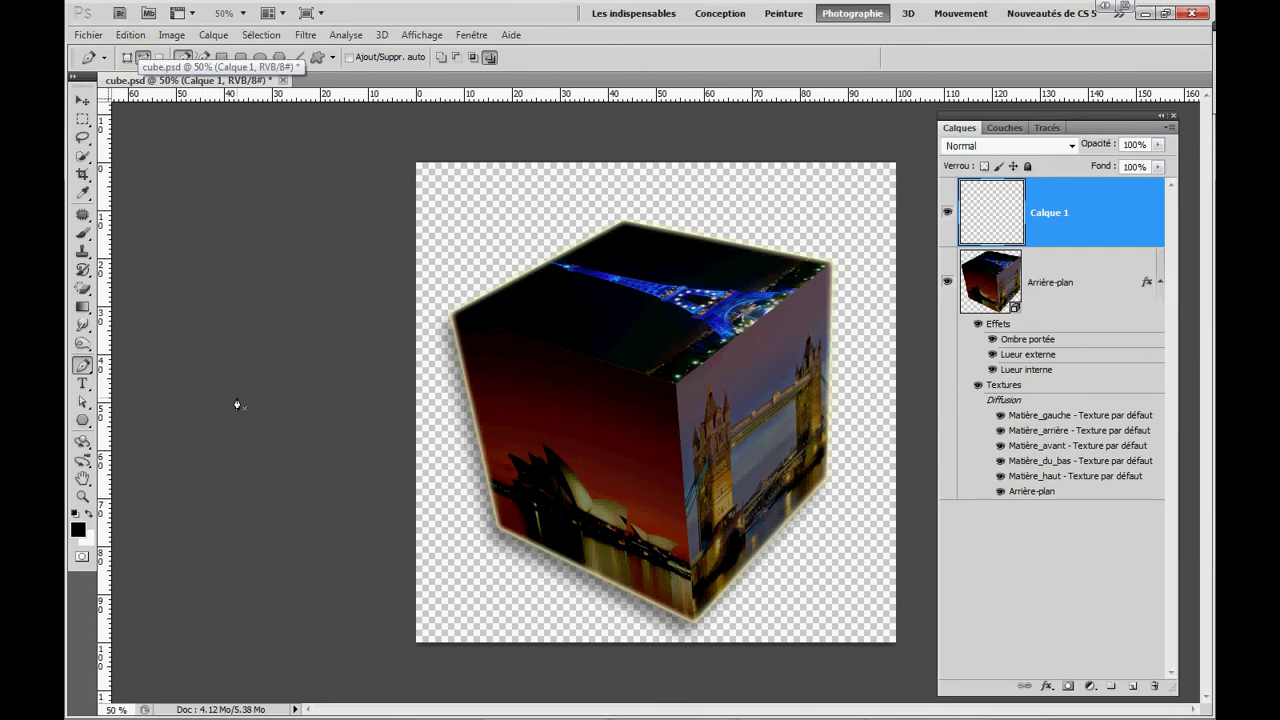
# - Draw a closed, narrow three-armed path along the cube's inner edges, reaching its left, right and bottom corners from the central front corner
pyautogui.click(454, 317)
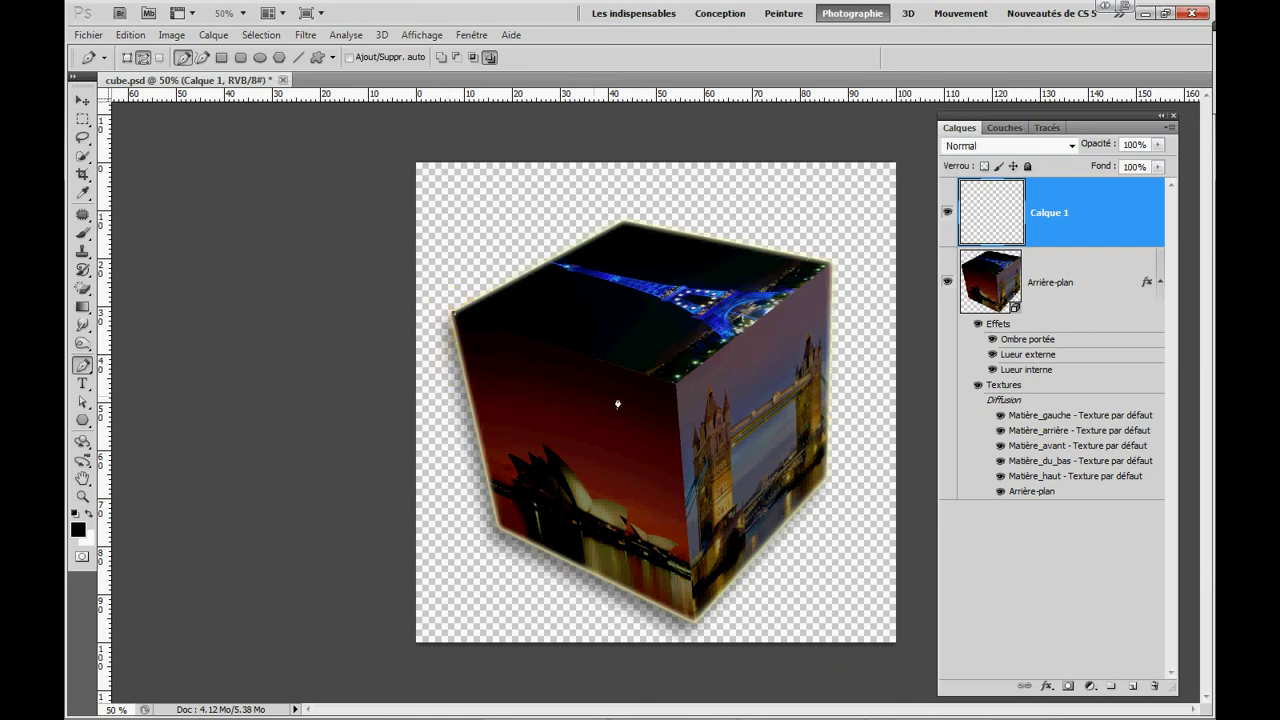
pyautogui.click(675, 379)
pyautogui.click(829, 263)
pyautogui.click(695, 630)
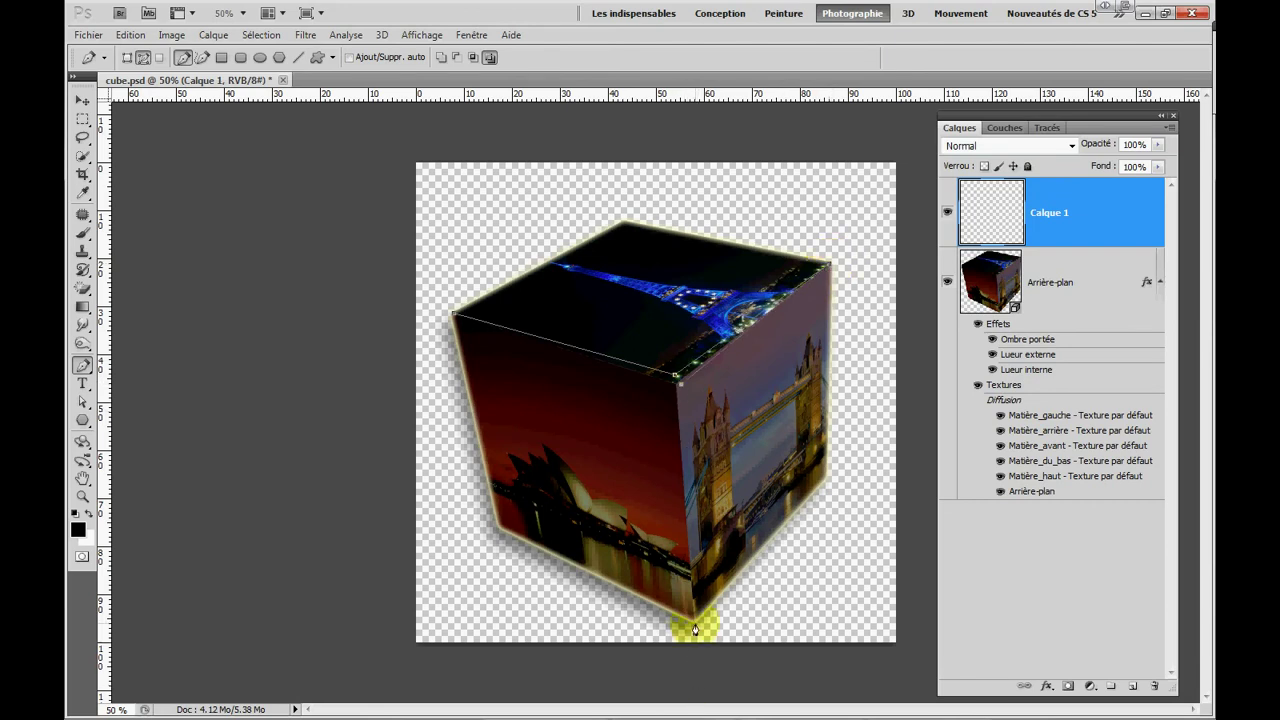
pyautogui.click(670, 390)
pyautogui.click(456, 320)
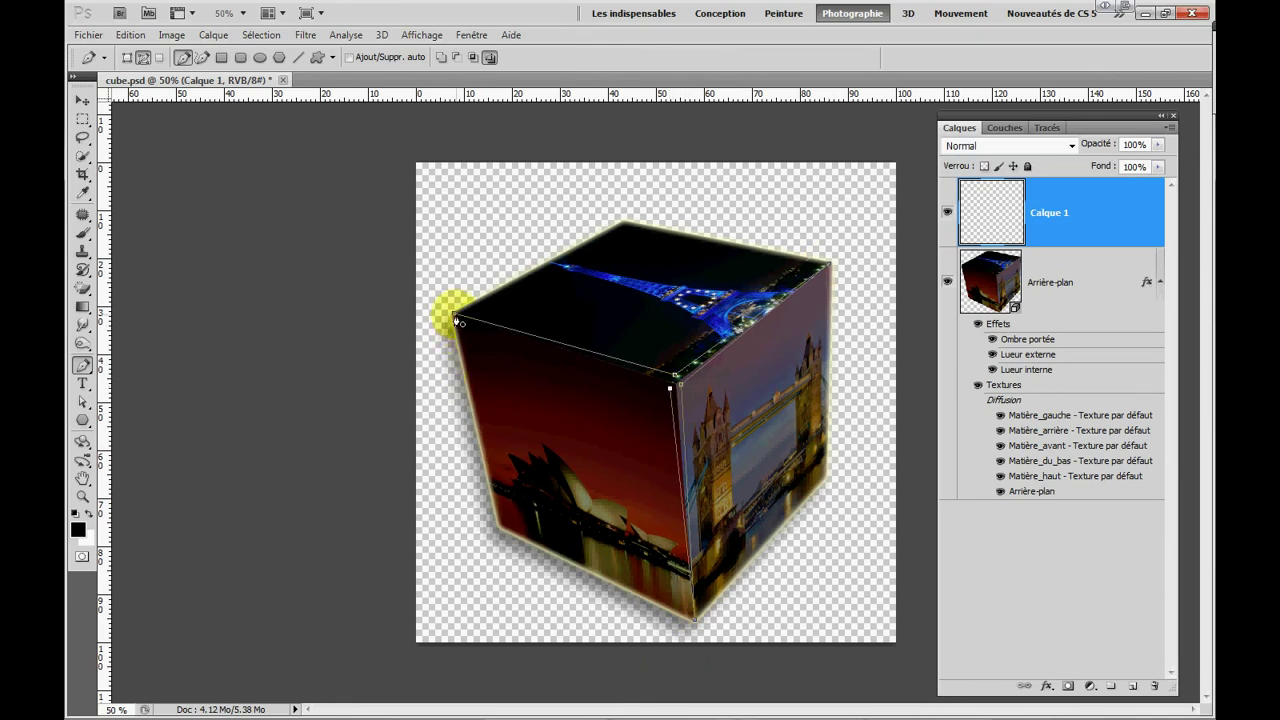
pyautogui.click(456, 320)
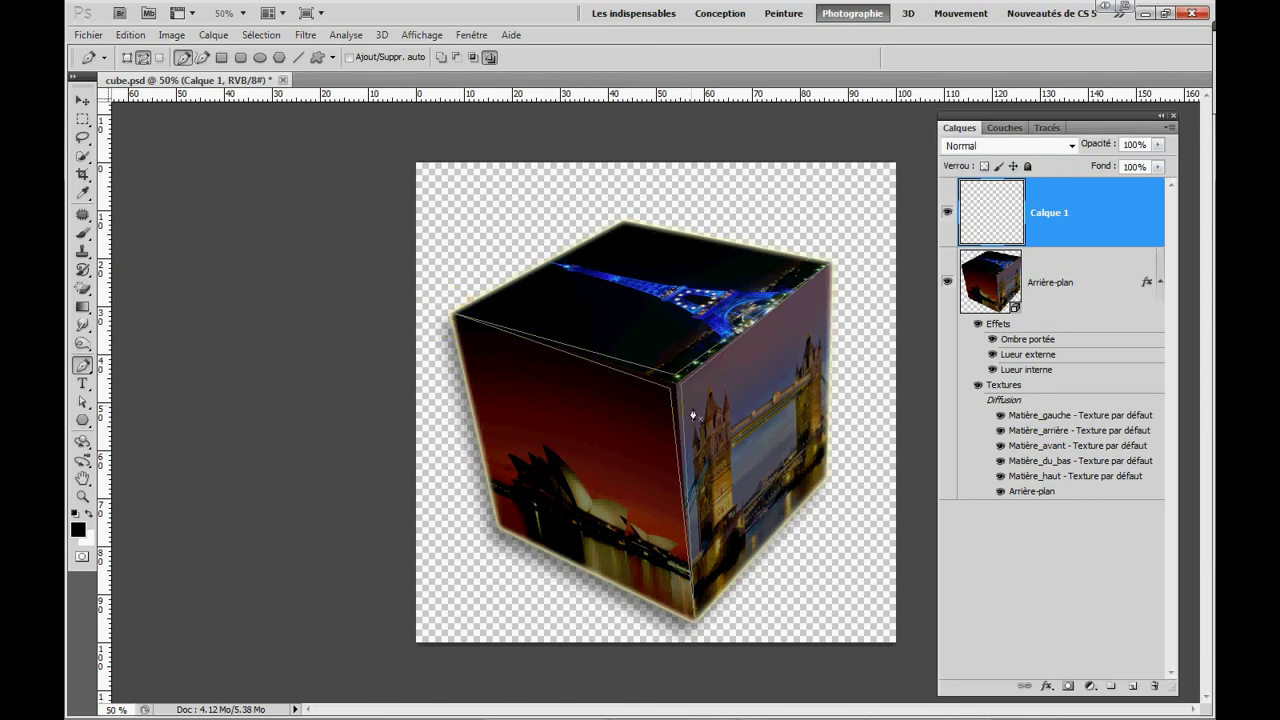
# - Move the path's left anchor point outward onto the cube's left corner, at the glow's outer edge
pyautogui.scroll(3, 565, 370)
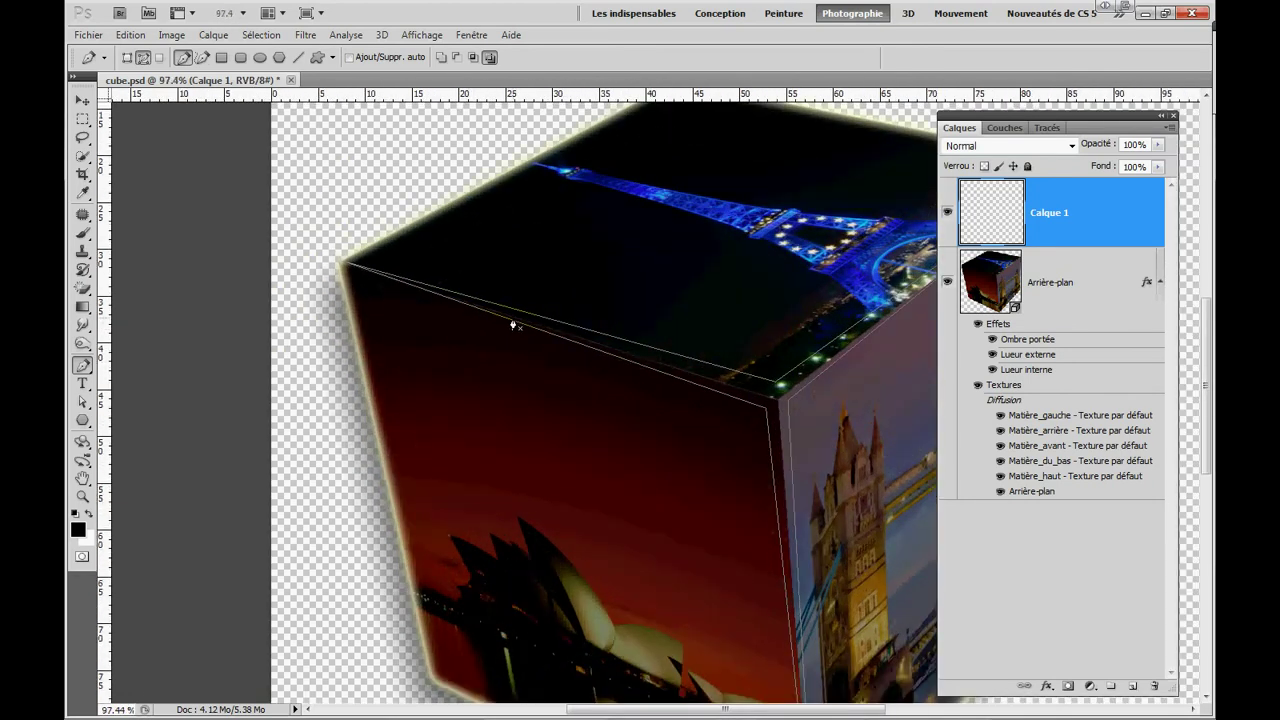
pyautogui.scroll(3, 337, 262)
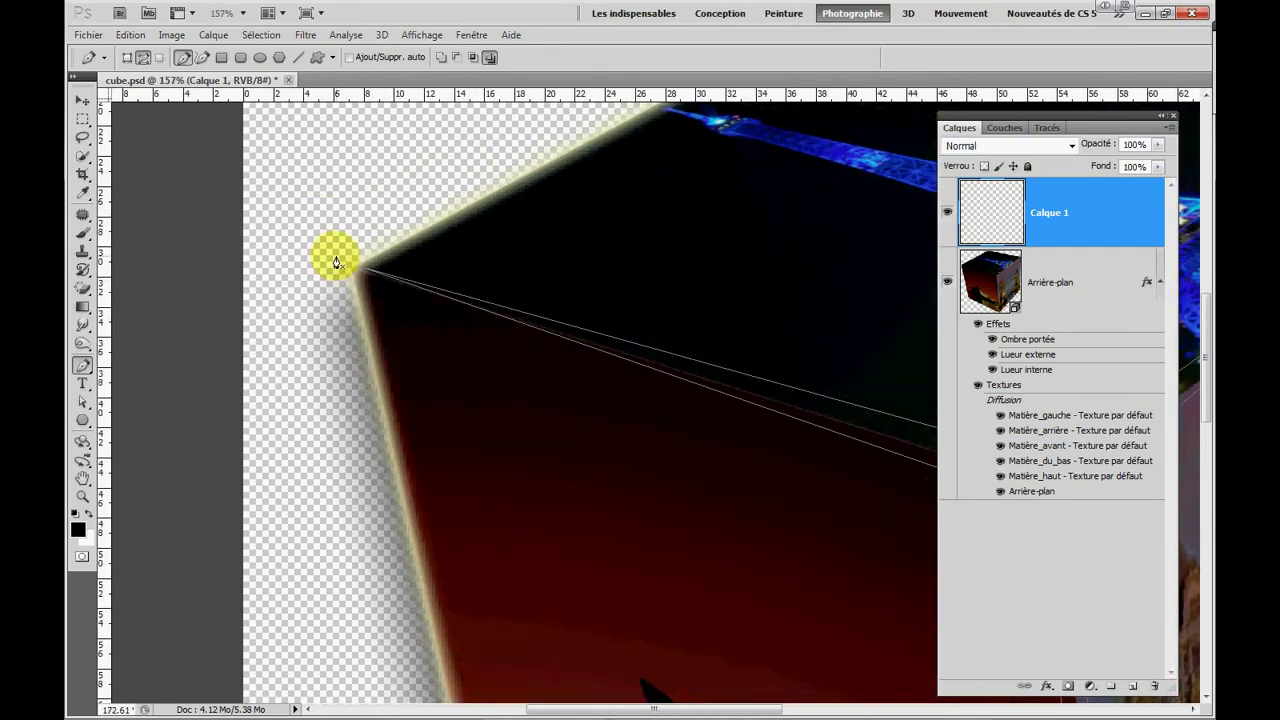
pyautogui.scroll(3, 337, 262)
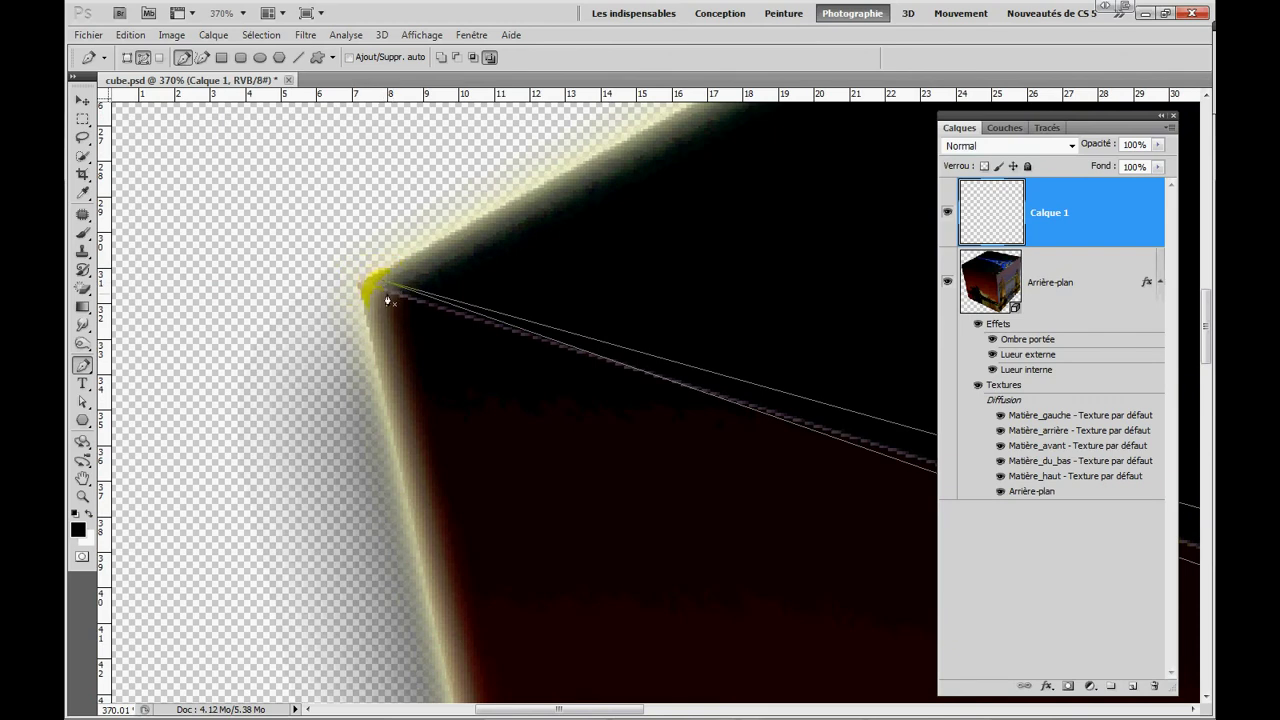
pyautogui.moveTo(383, 282)
pyautogui.mouseDown()
pyautogui.moveTo(399, 287)
pyautogui.moveTo(360, 288)
pyautogui.mouseUp()
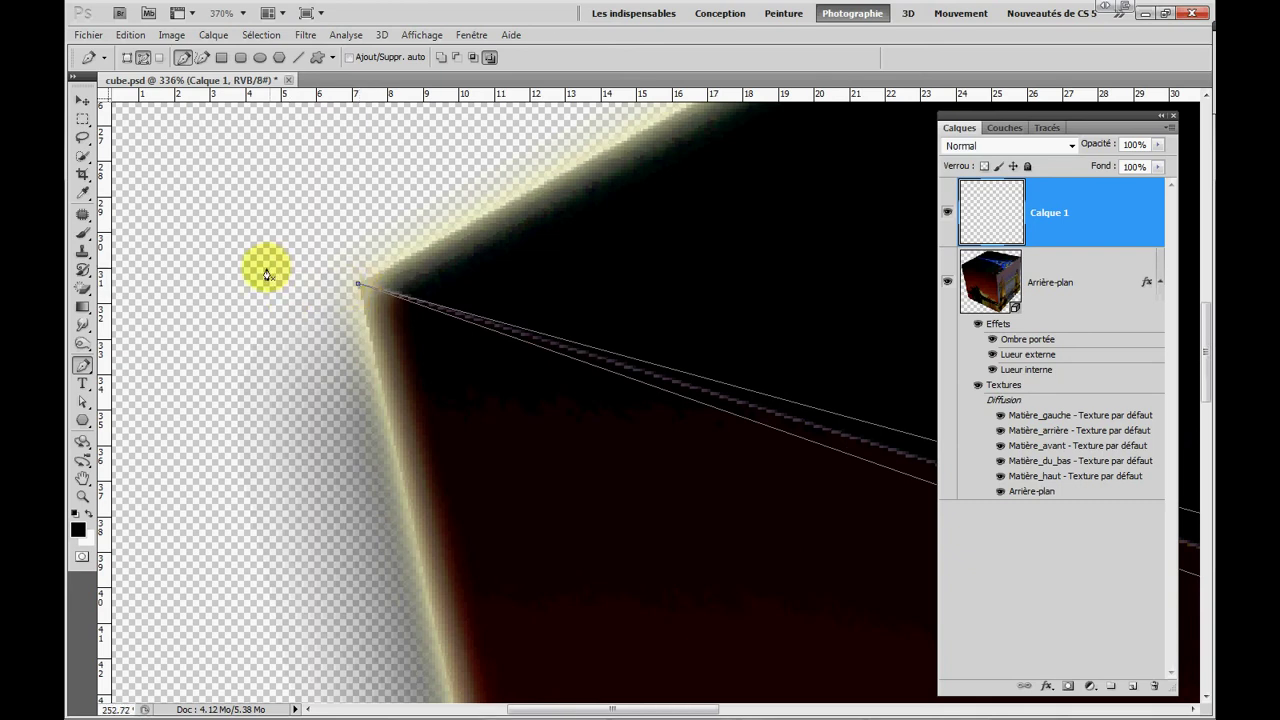
# - Move the path's right anchor point outward onto the cube's upper right corner
pyautogui.scroll(-3, 266, 271)
pyautogui.scroll(-4, 250, 284)
pyautogui.scroll(4, 794, 206)
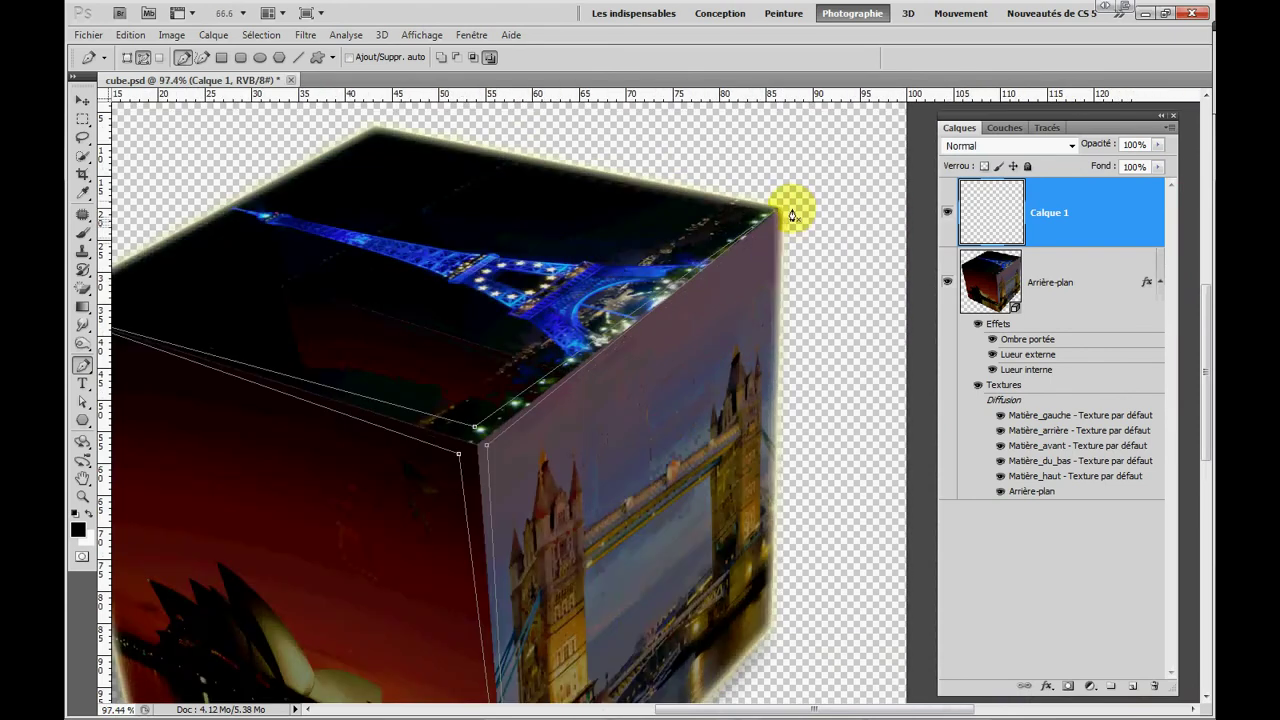
pyautogui.scroll(4, 791, 210)
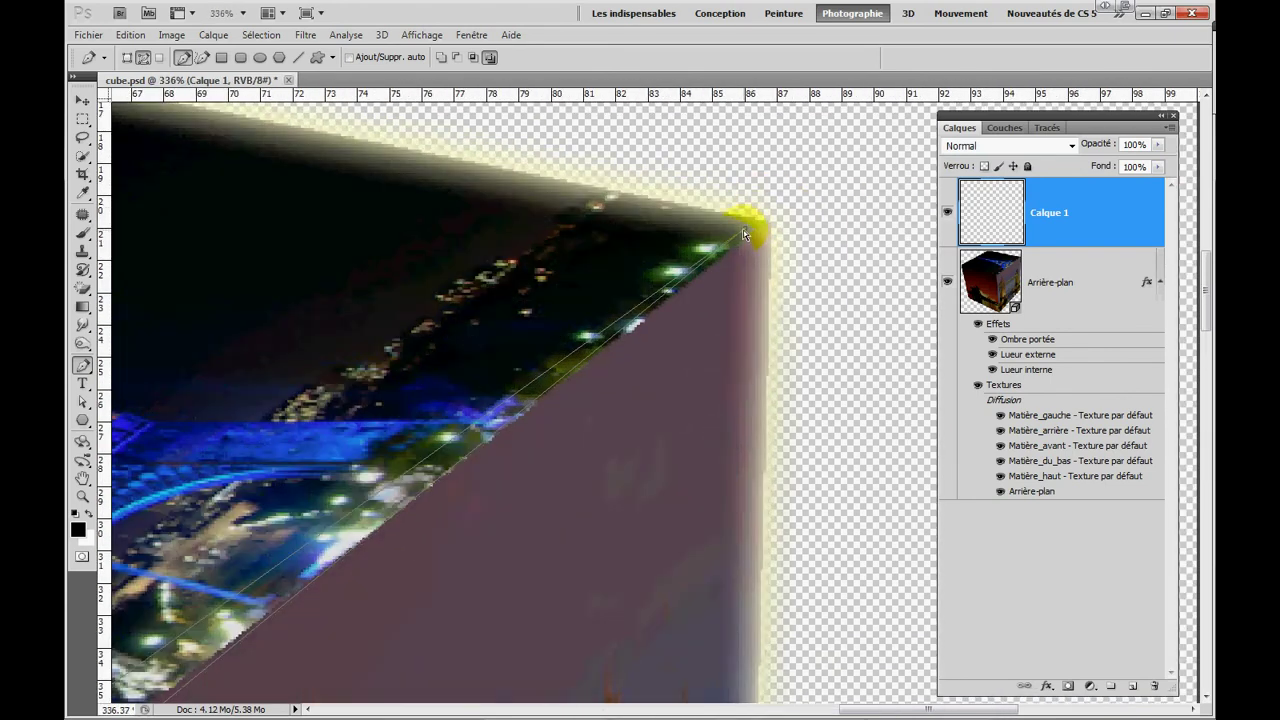
pyautogui.click(768, 224)
# - Move the path's bottom anchor point outward onto the cube's bottom corner, at the glow's outer edge
pyautogui.scroll(-6, 808, 200)
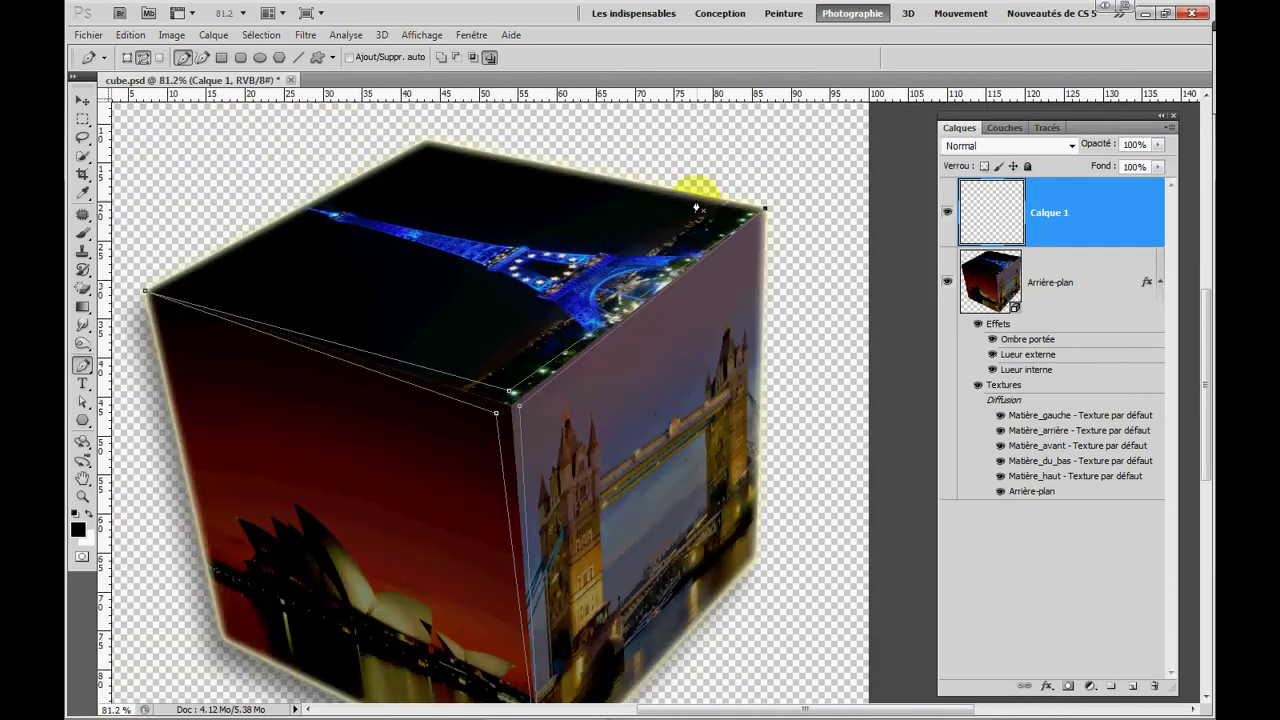
pyautogui.scroll(3, 712, 680)
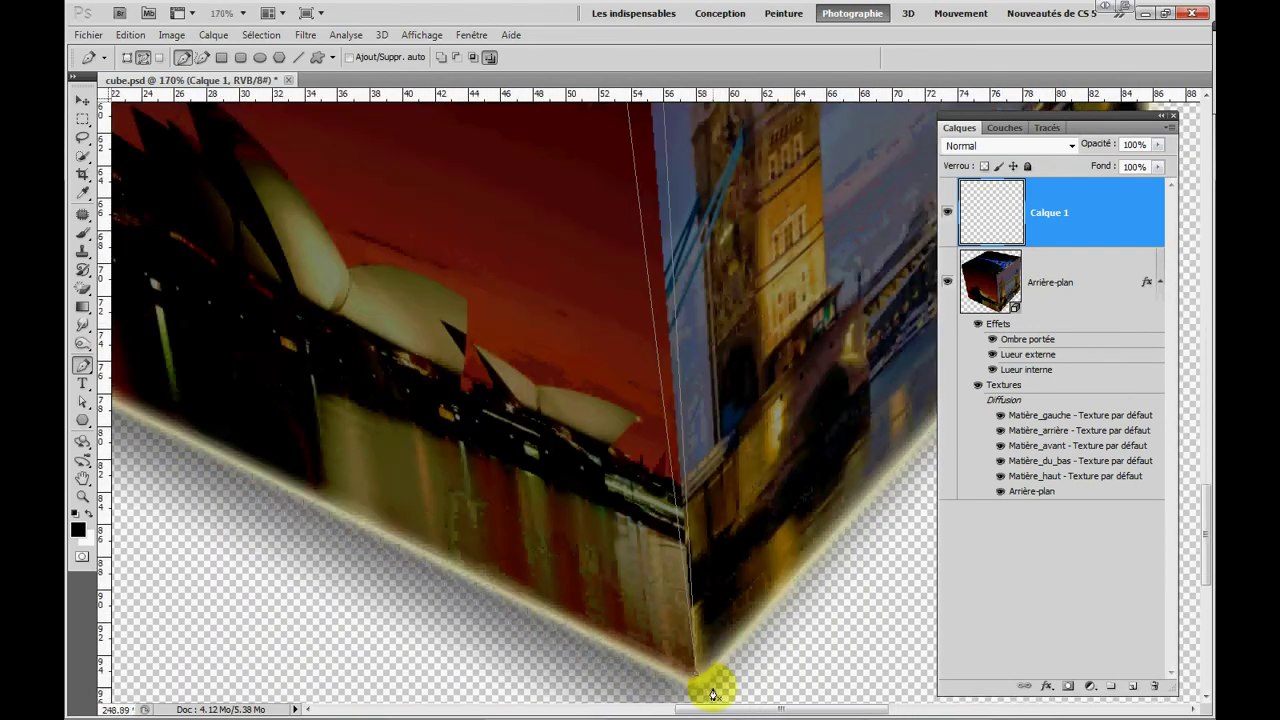
pyautogui.scroll(2, 713, 693)
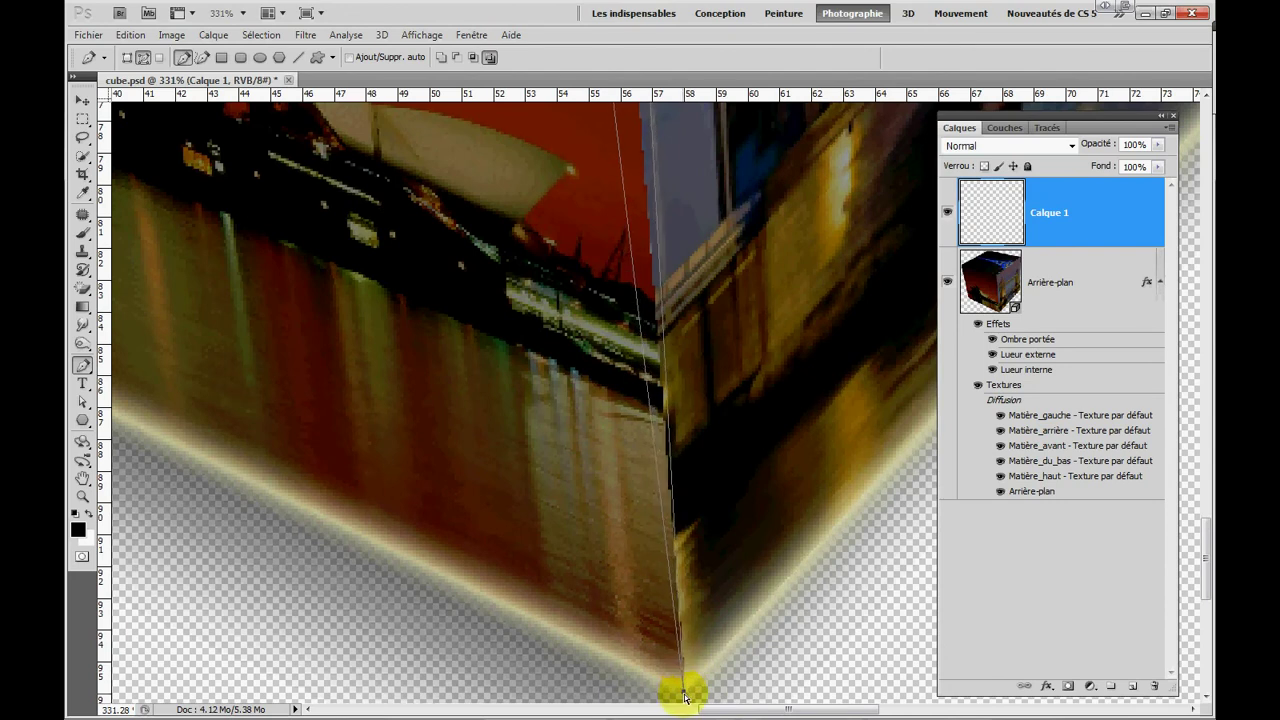
pyautogui.click(685, 693)
pyautogui.scroll(-4, 686, 690)
# - Move the path's three inner anchor points closer to the cube's central front corner to narrow the arms
pyautogui.scroll(4, 659, 333)
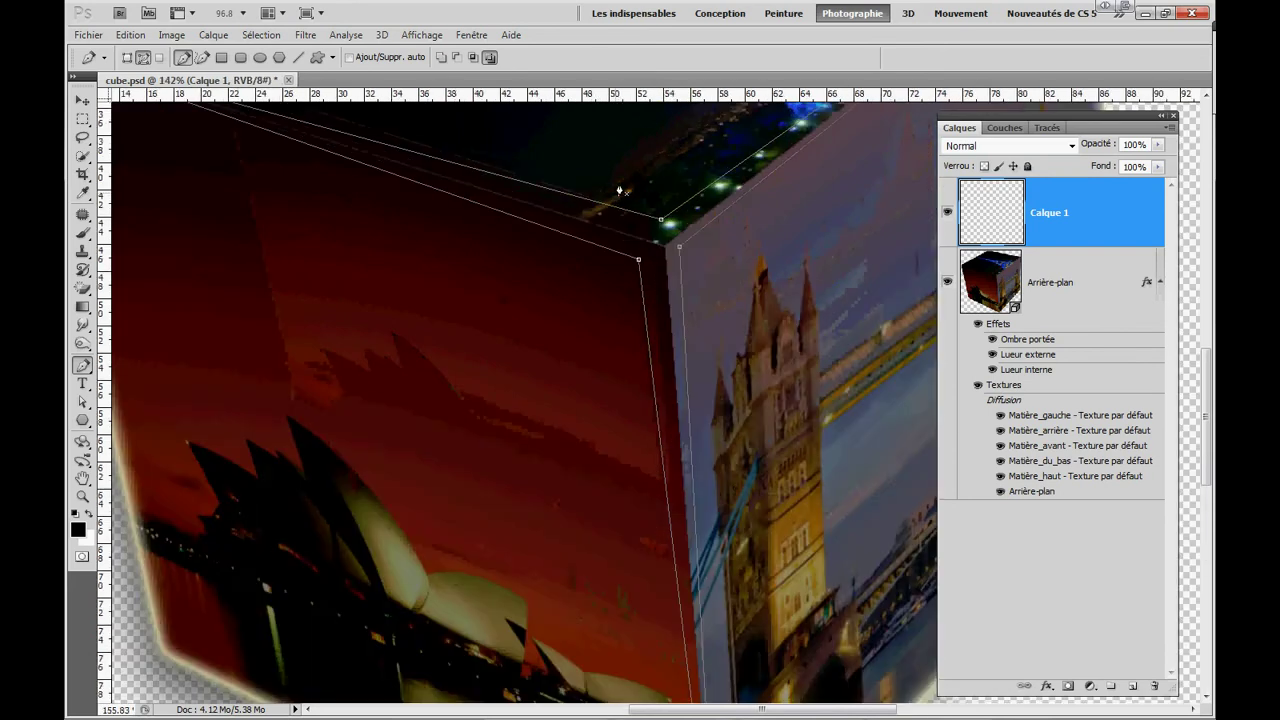
pyautogui.moveTo(651, 354); pyautogui.dragTo(721, 330)
pyautogui.moveTo(696, 275); pyautogui.dragTo(704, 308)
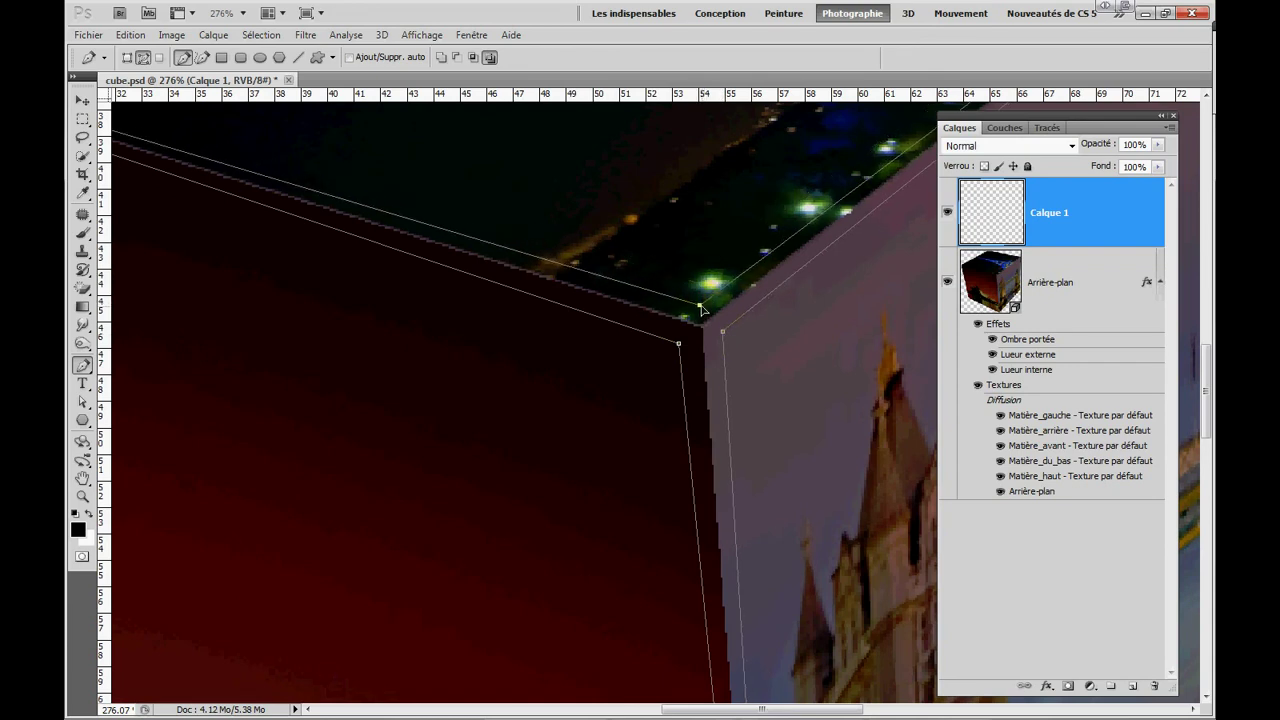
pyautogui.scroll(-2, 583, 354)
pyautogui.scroll(-4, 586, 250)
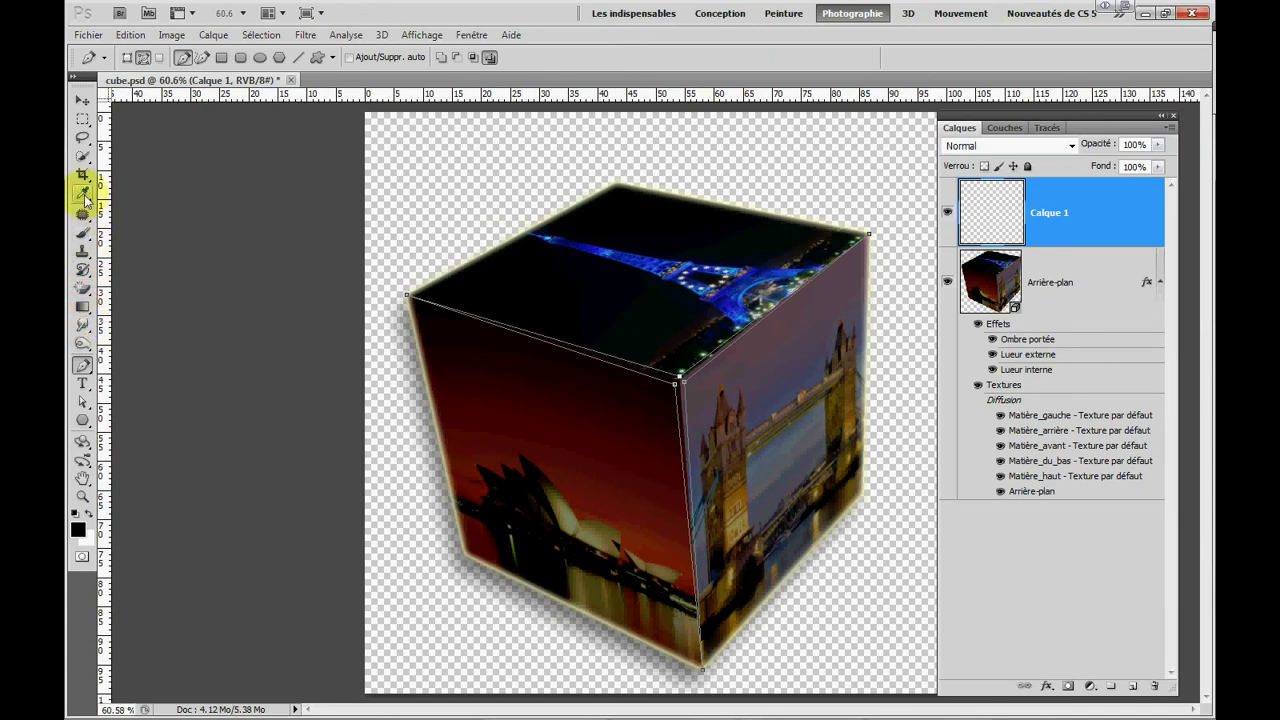
# - Sample the pale yellow glow along the cube's left outer edge as the foreground colour with the Eyedropper
pyautogui.click(85, 197)
pyautogui.scroll(9, 447, 537)
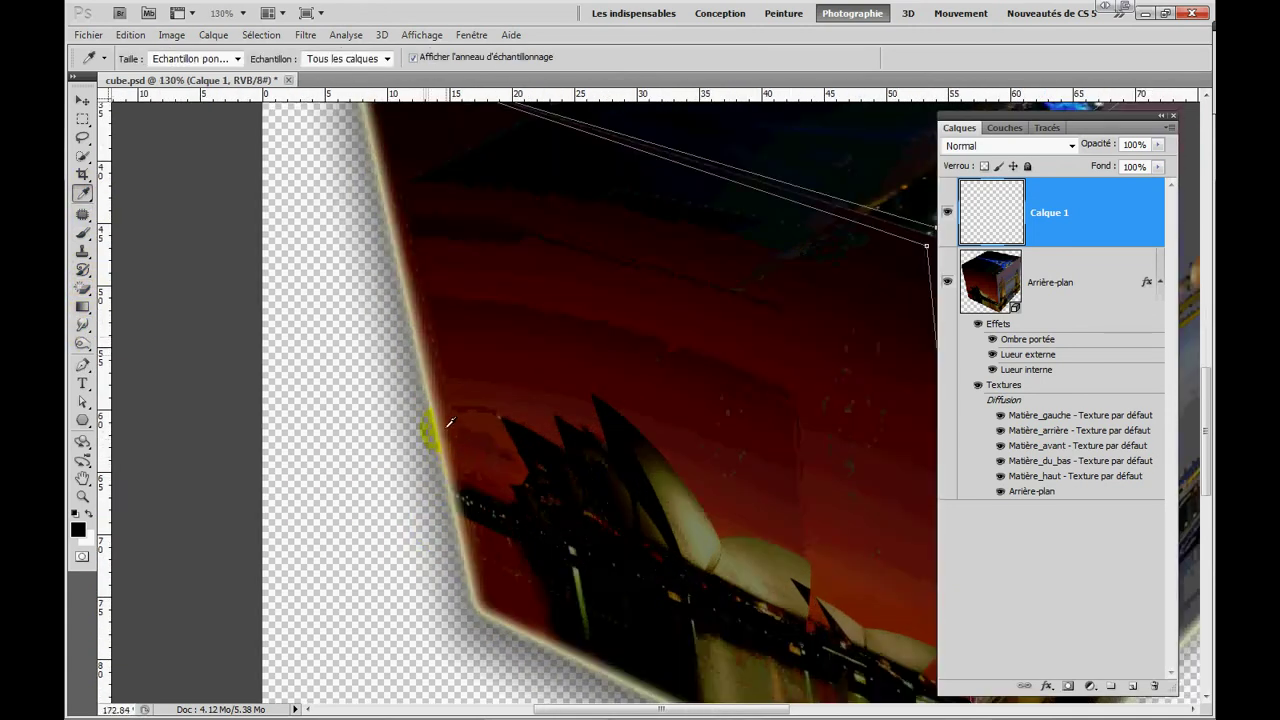
pyautogui.scroll(8, 450, 425)
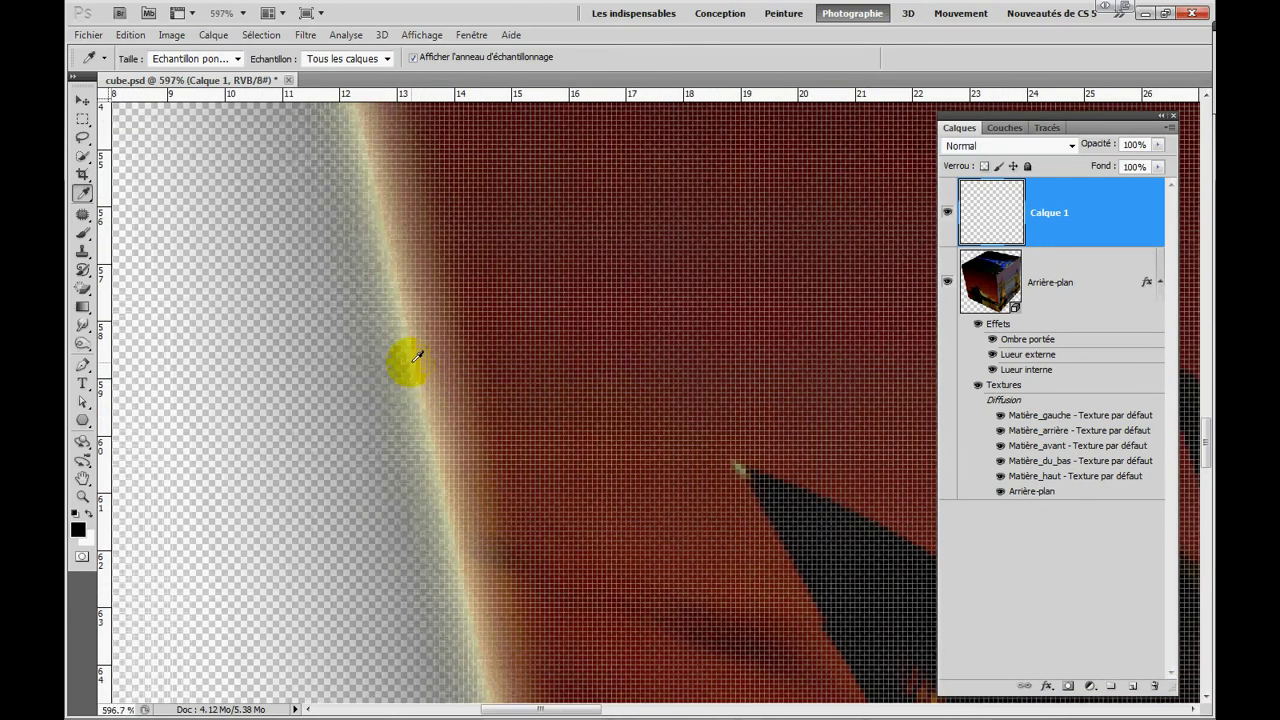
pyautogui.click(417, 357)
pyautogui.click(417, 357)
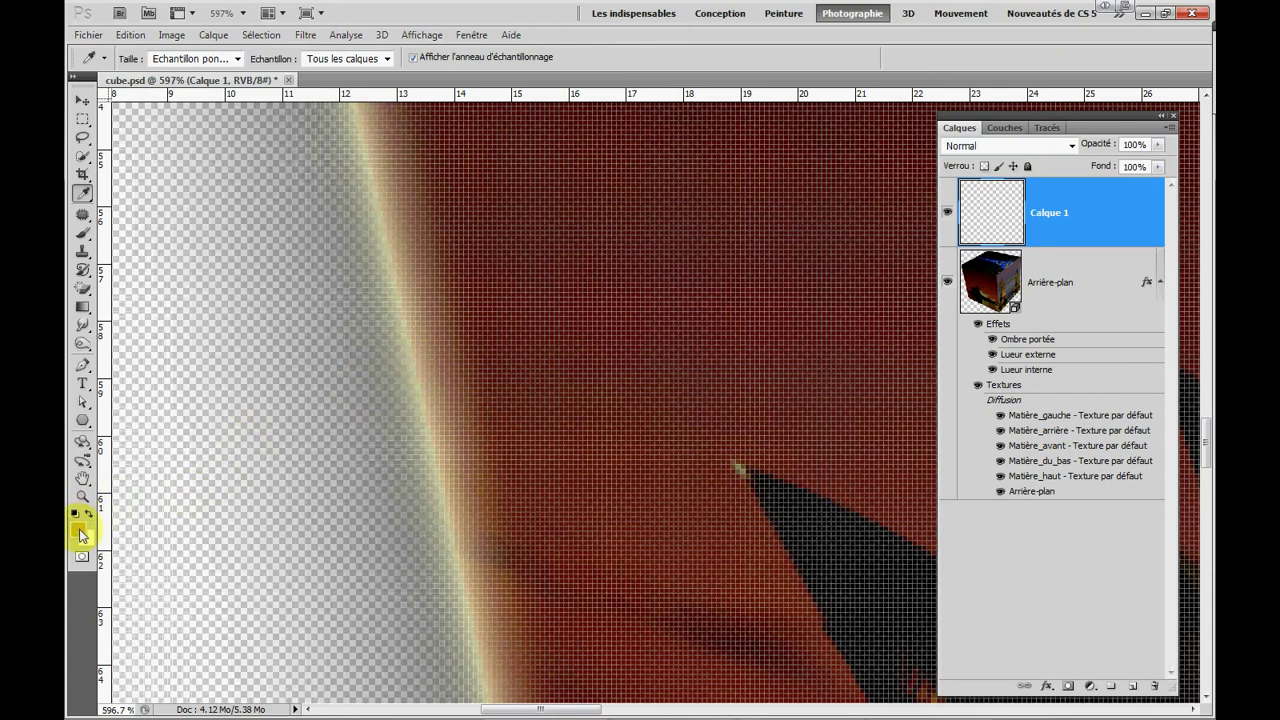
pyautogui.click(462, 551)
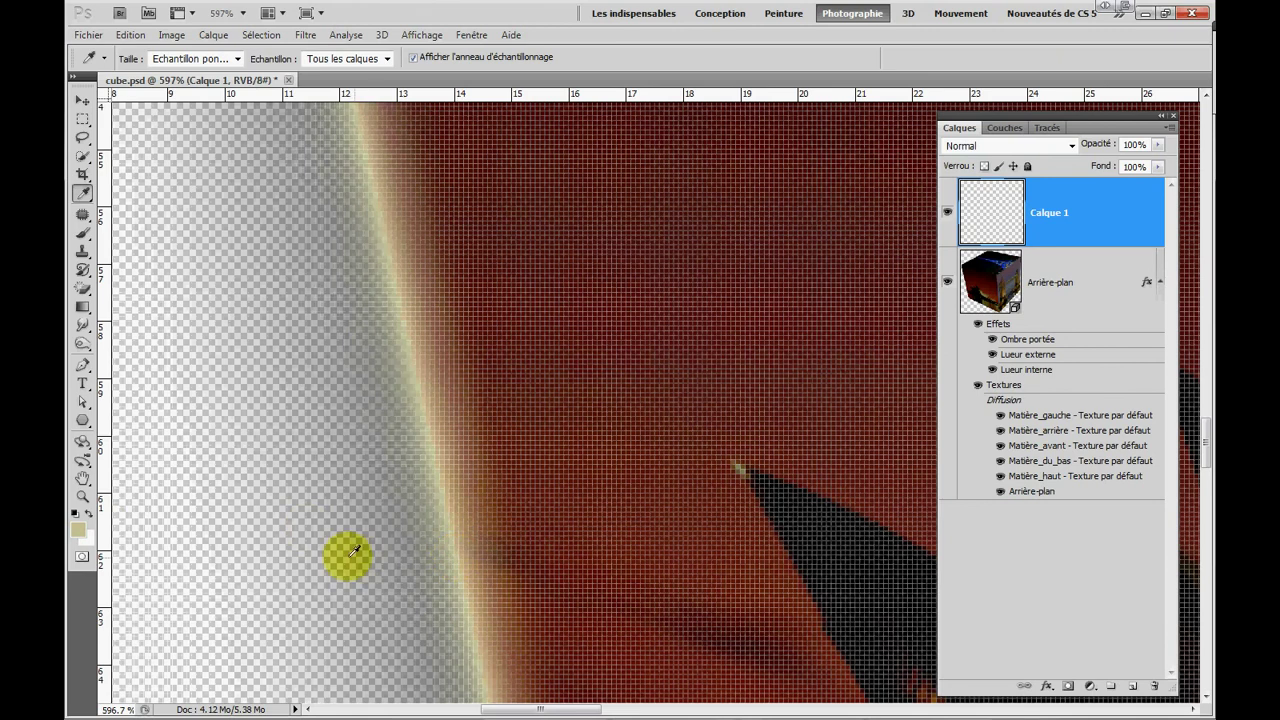
pyautogui.click(347, 438)
pyautogui.hotkey('ctrl', '0')
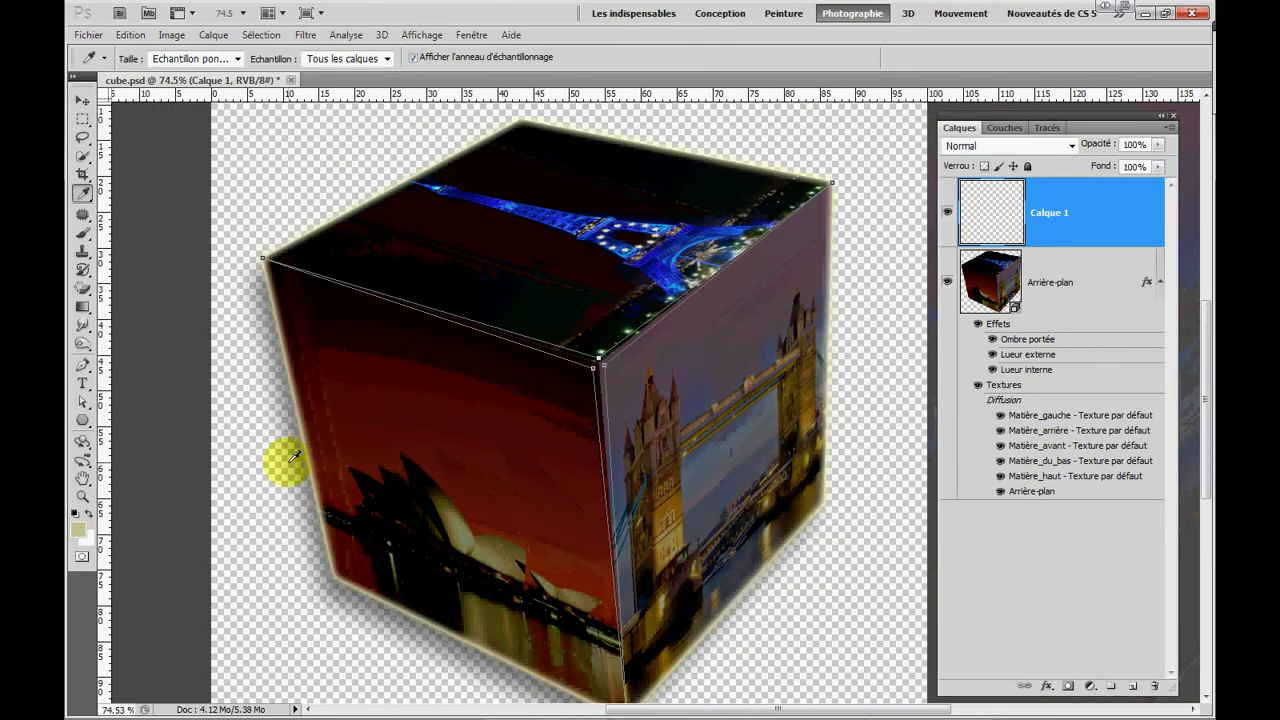
# - Convert the work path into a new anti-aliased selection with a 0-pixel feather radius
pyautogui.click(1137, 220)
pyautogui.click(257, 229)
pyautogui.click(834, 199)
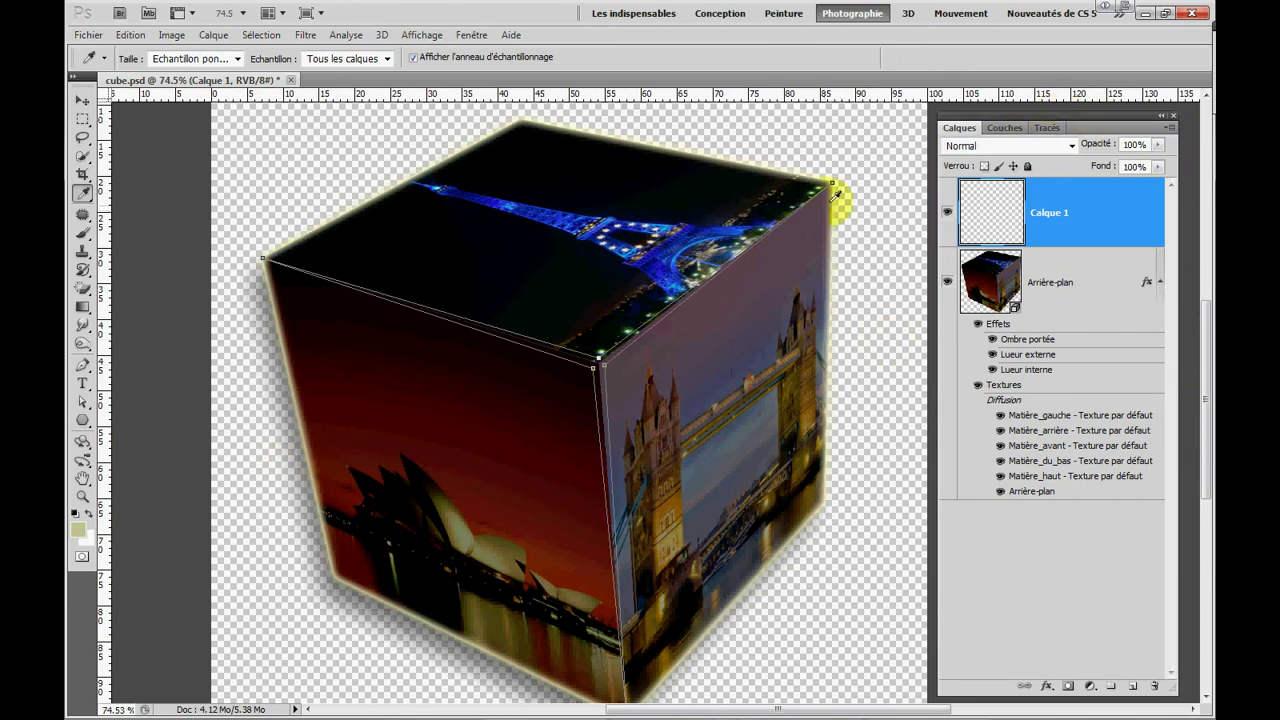
pyautogui.click(1047, 130)
pyautogui.rightClick(1022, 153)
pyautogui.click(848, 211)
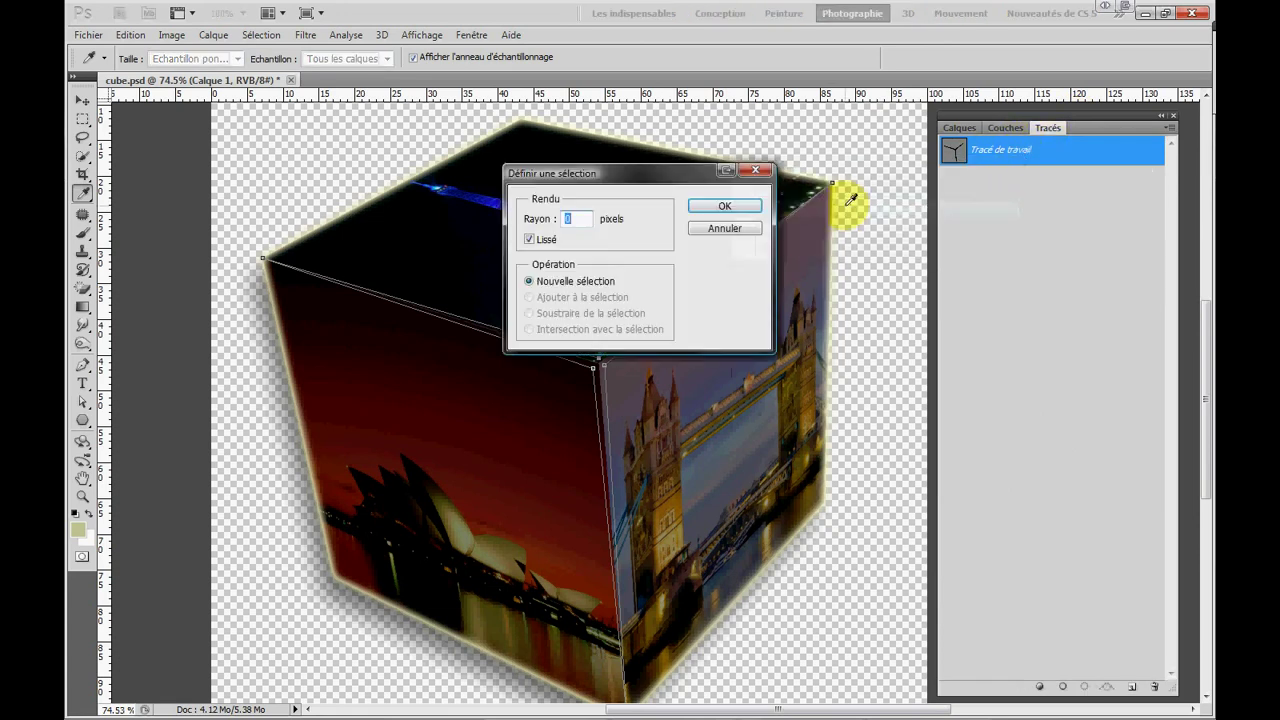
pyautogui.click(718, 204)
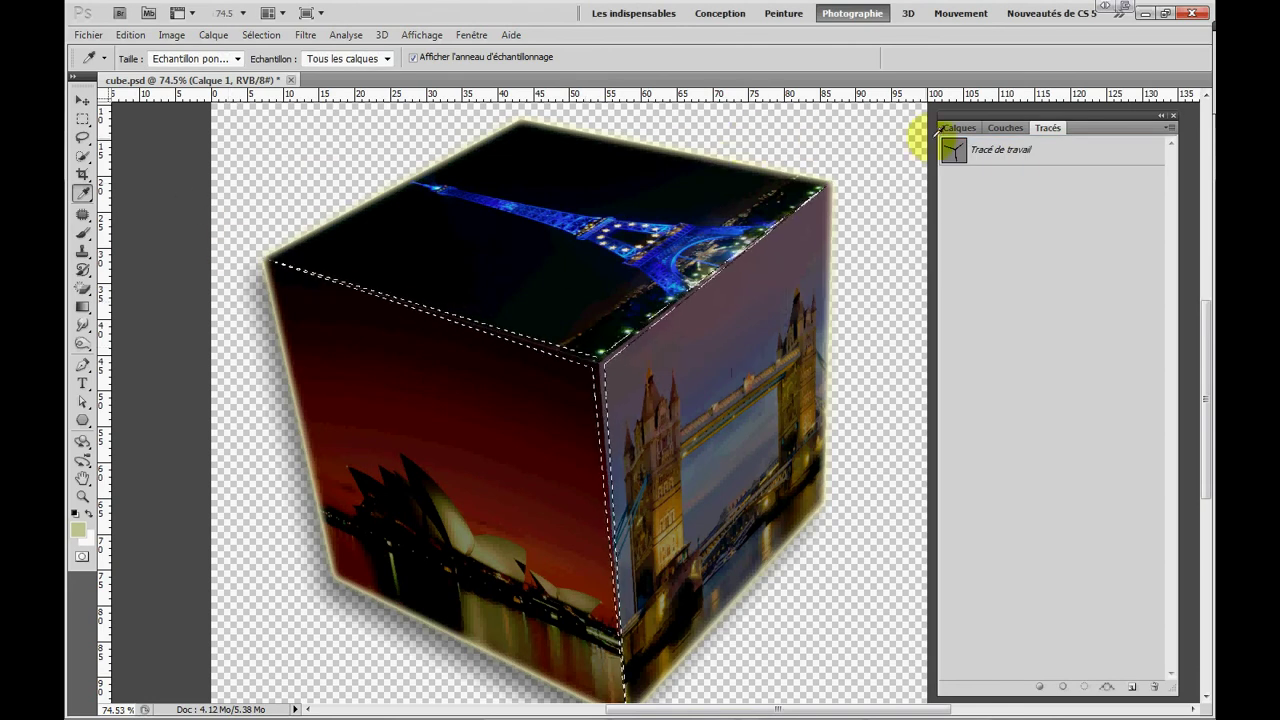
# - Fill the selection on Calque 1 with the sampled glow colour using the Paint Bucket, and deselect it
pyautogui.click(960, 128)
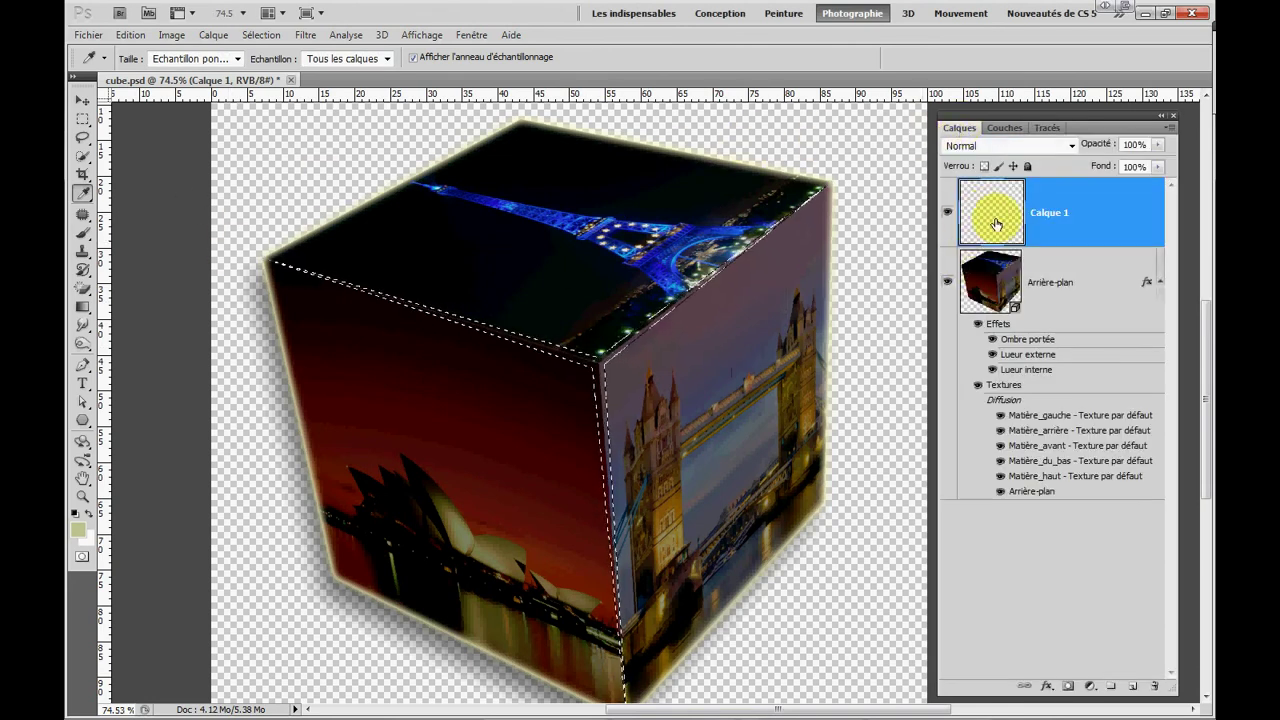
pyautogui.click(80, 307)
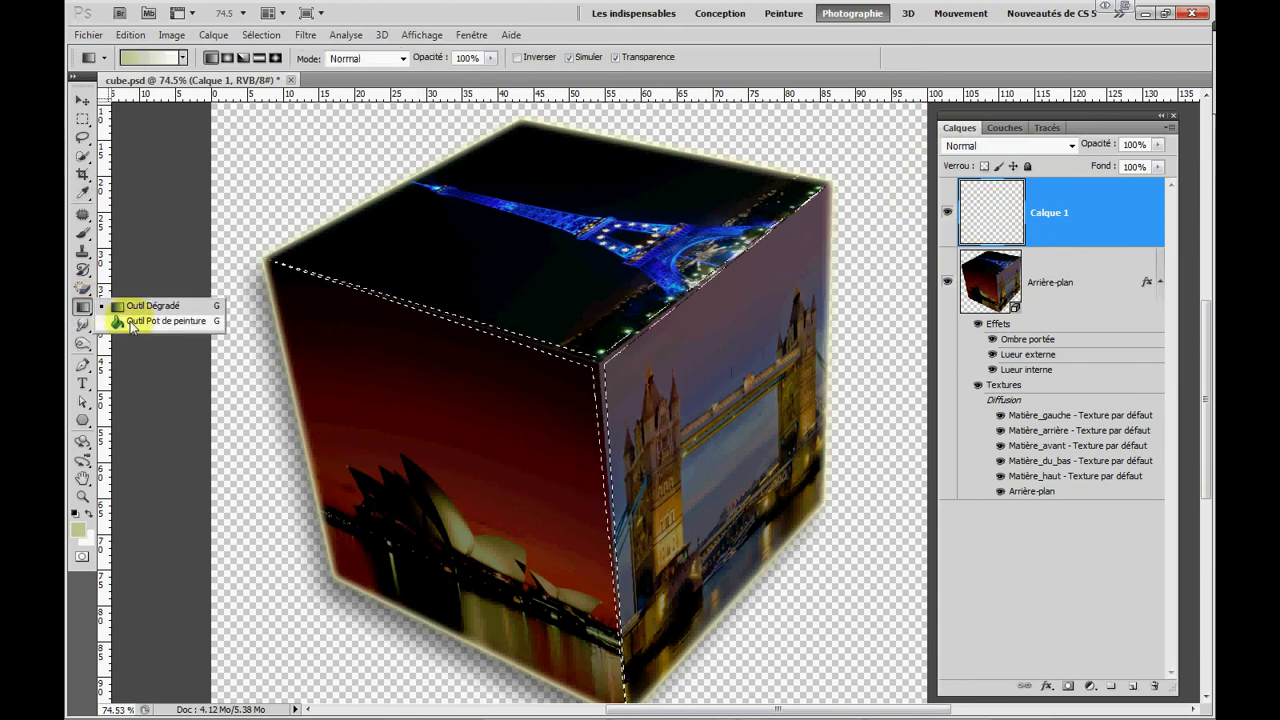
pyautogui.click(131, 321)
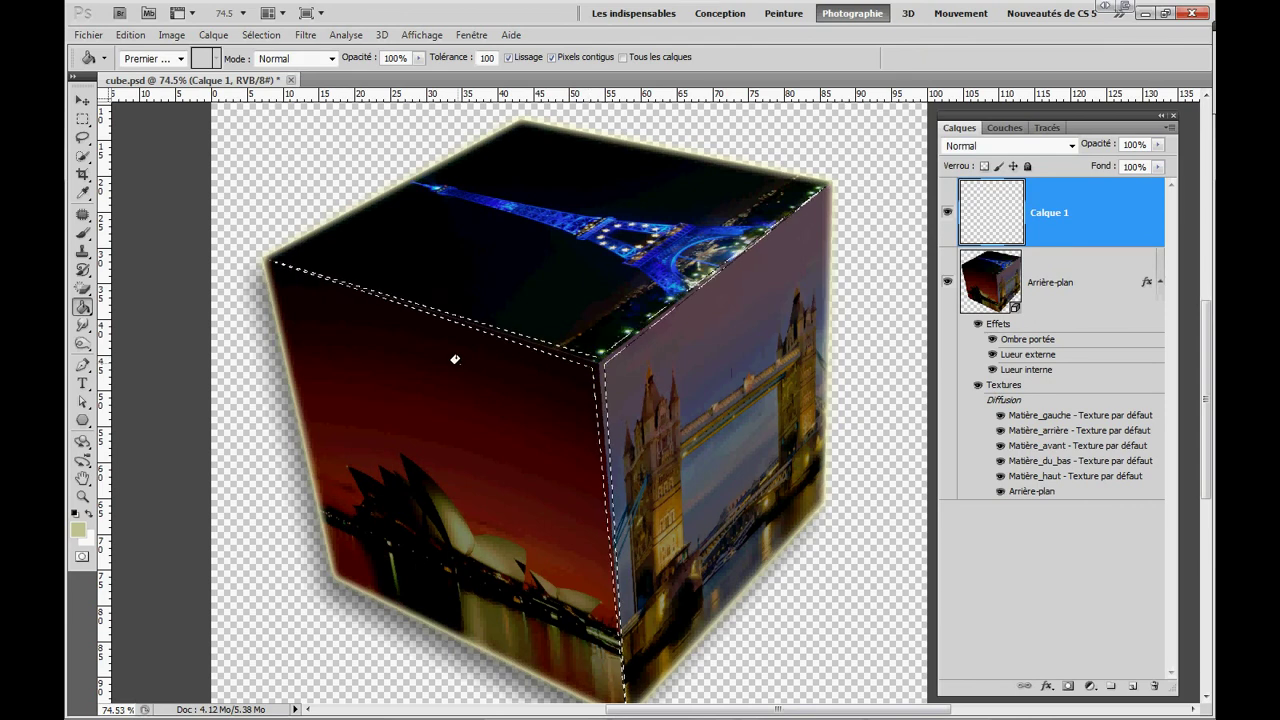
pyautogui.click(549, 345)
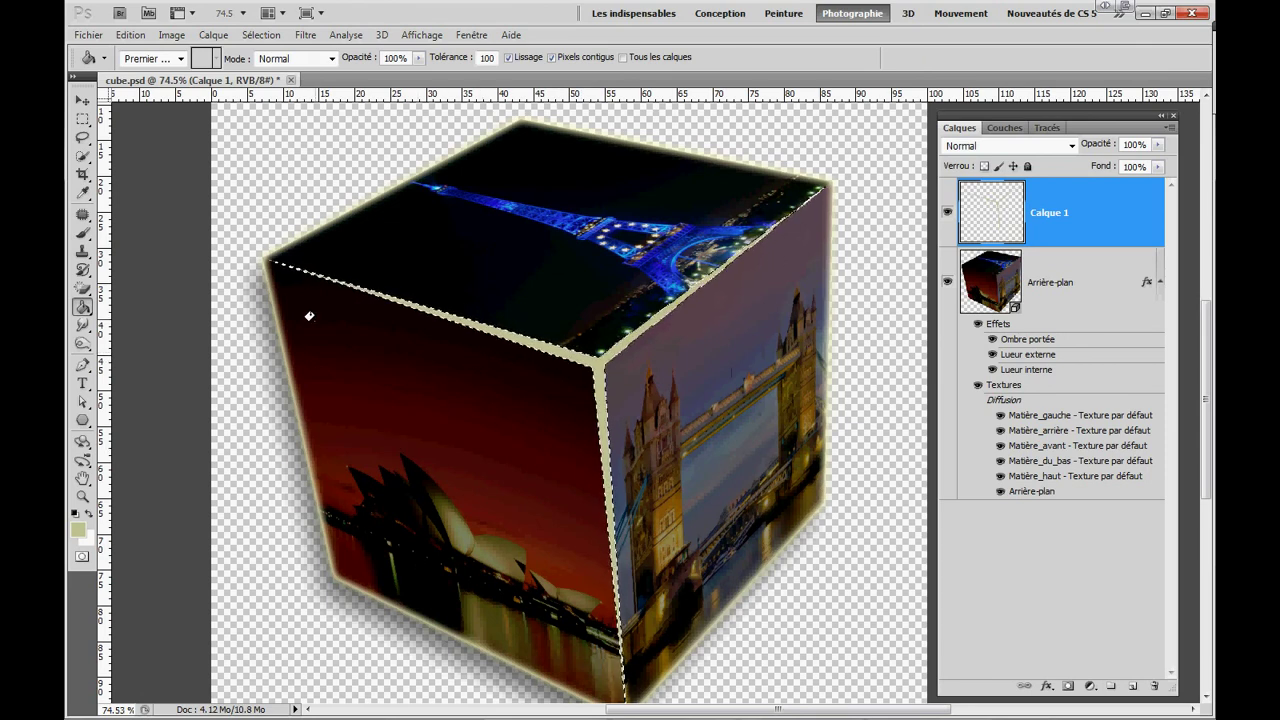
pyautogui.click(303, 501)
pyautogui.hotkey('ctrl', 'd')
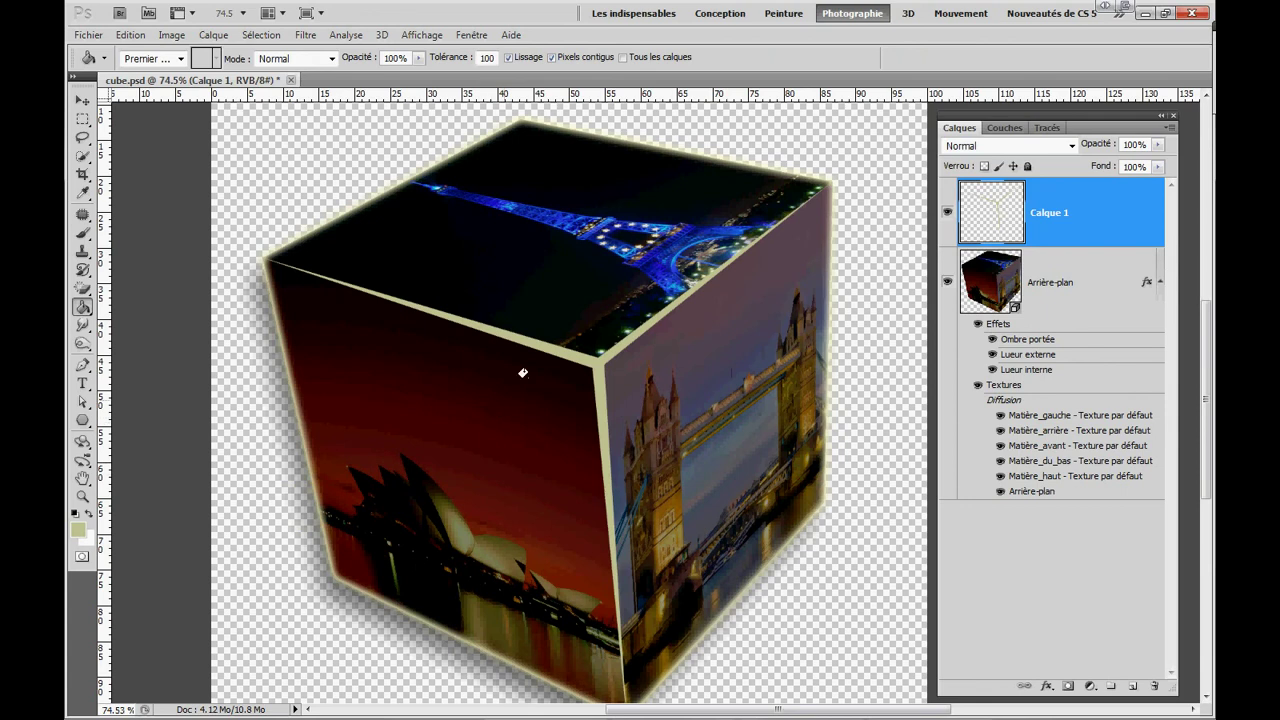
# - Convert Calque 1 for smart filters and apply a Gaussian Blur with a 4.9-pixel radius
pyautogui.click(306, 36)
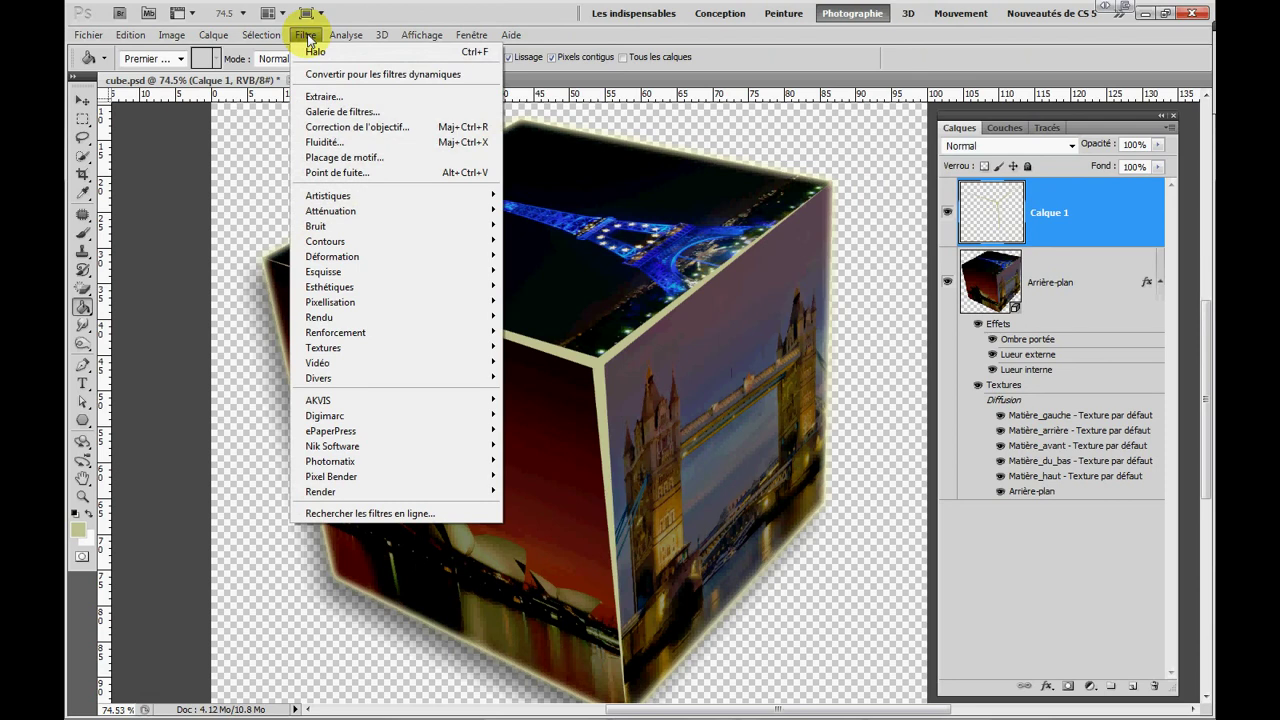
pyautogui.click(325, 79)
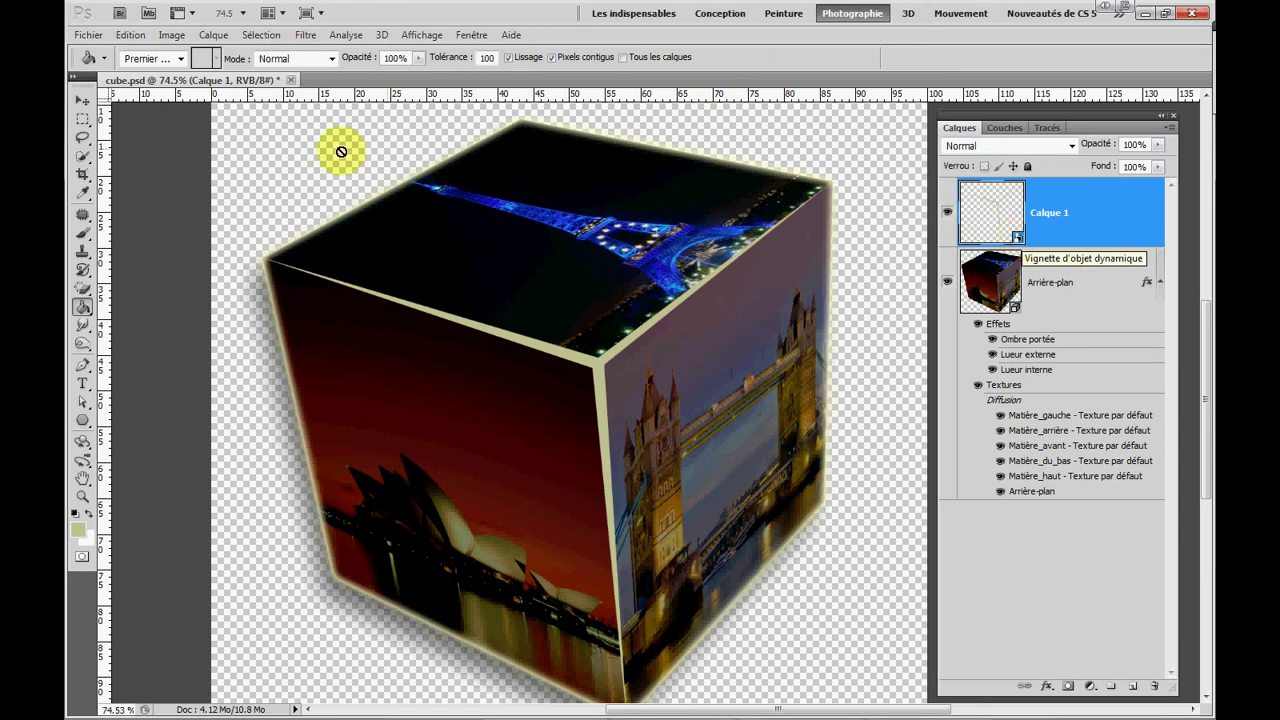
pyautogui.click(305, 36)
pyautogui.moveTo(317, 226)
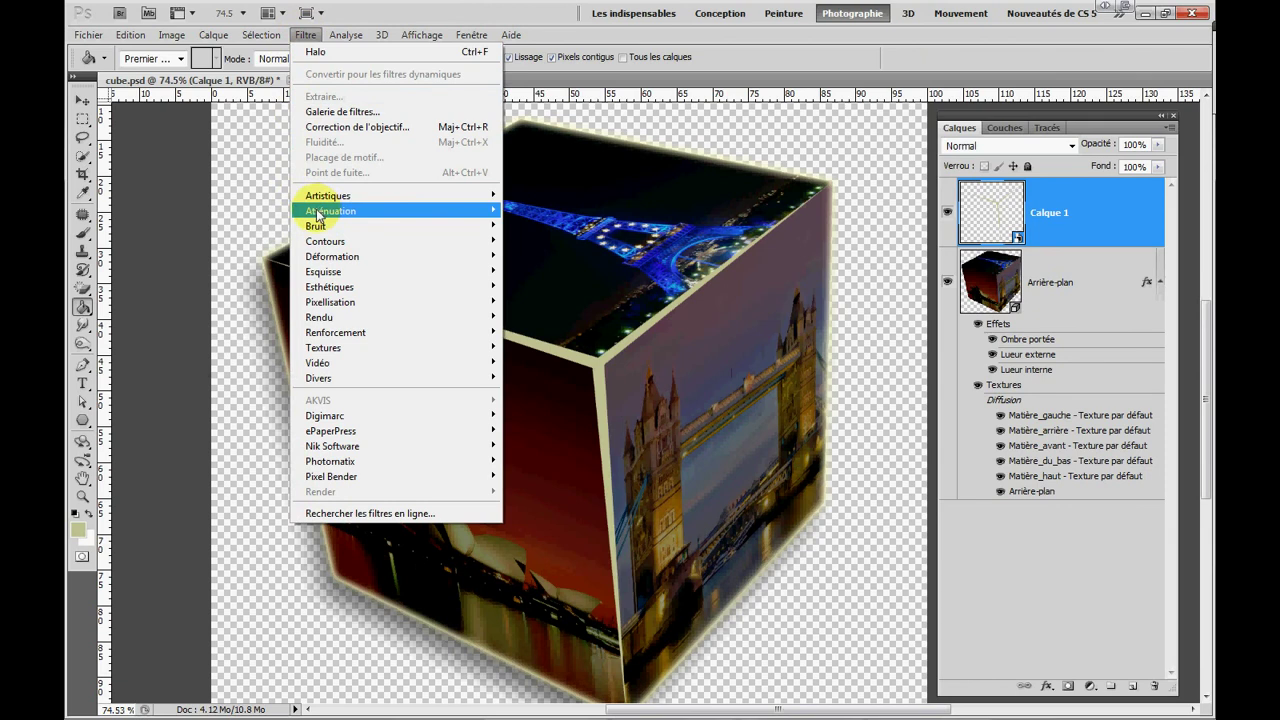
pyautogui.click(229, 288)
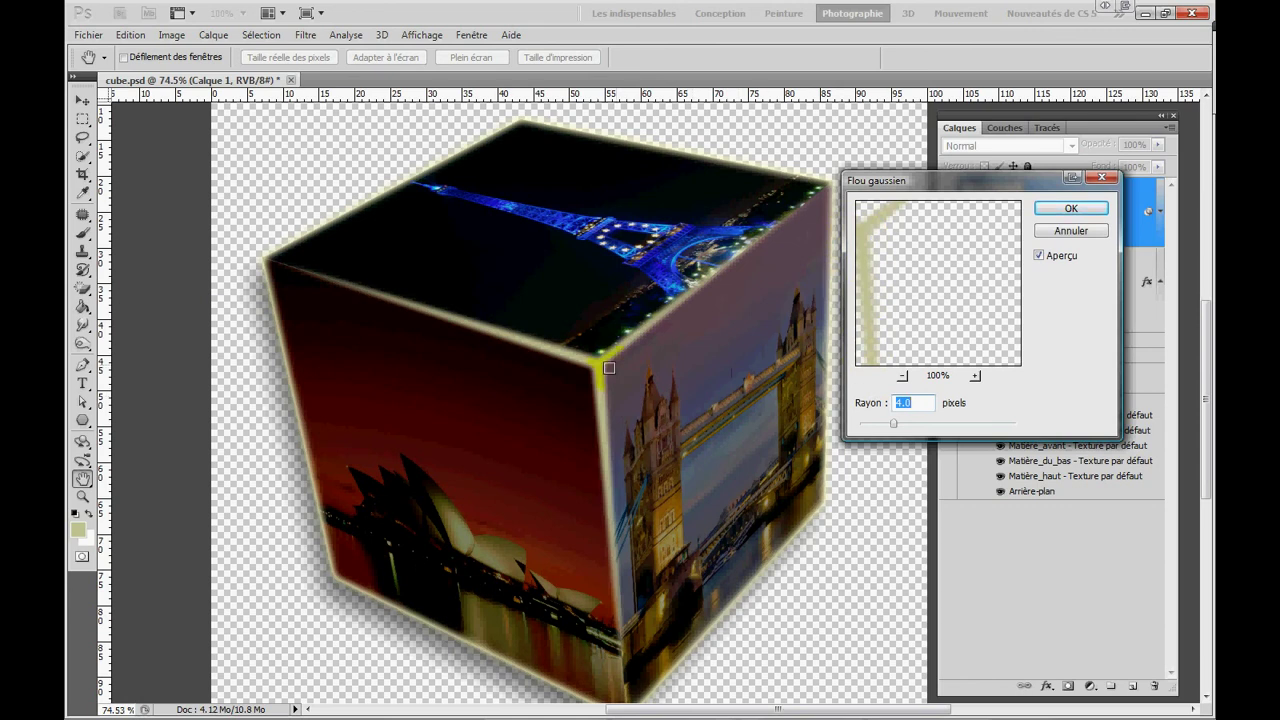
pyautogui.click(900, 403)
pyautogui.click(896, 425)
pyautogui.moveTo(896, 425)
pyautogui.mouseDown()
pyautogui.moveTo(918, 427)
pyautogui.moveTo(901, 431)
pyautogui.mouseUp()
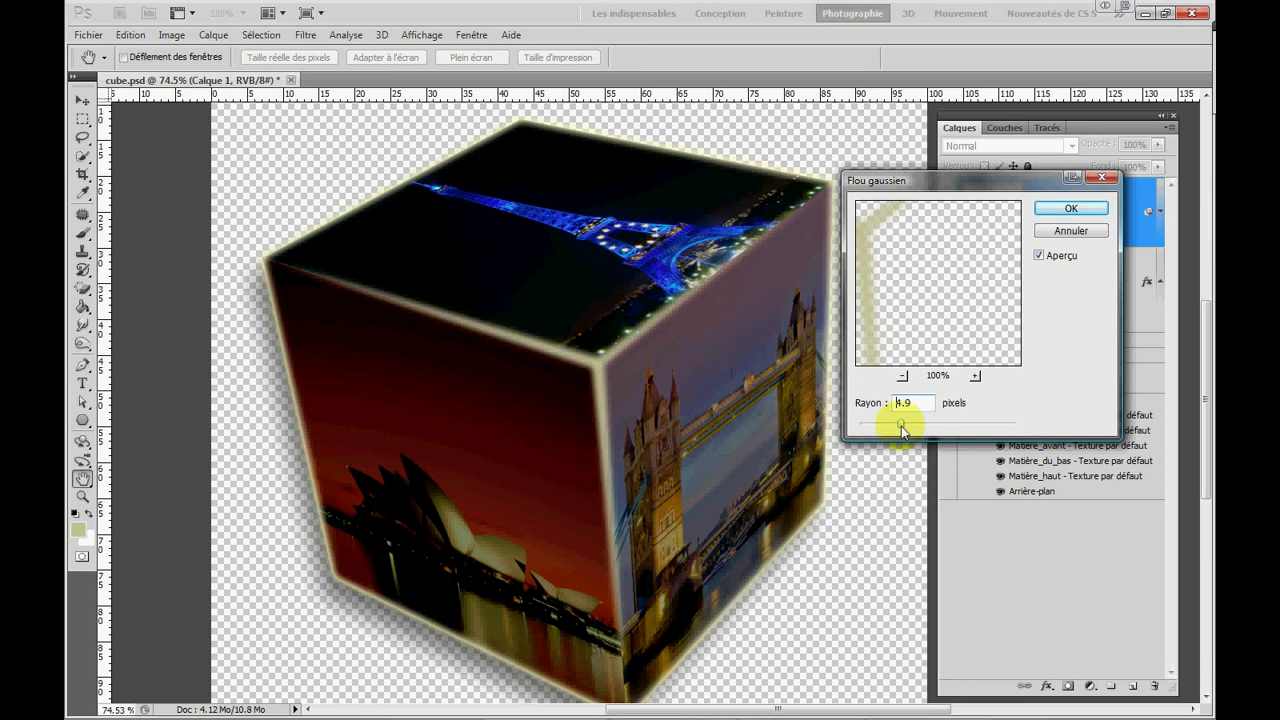
pyautogui.click(1071, 208)
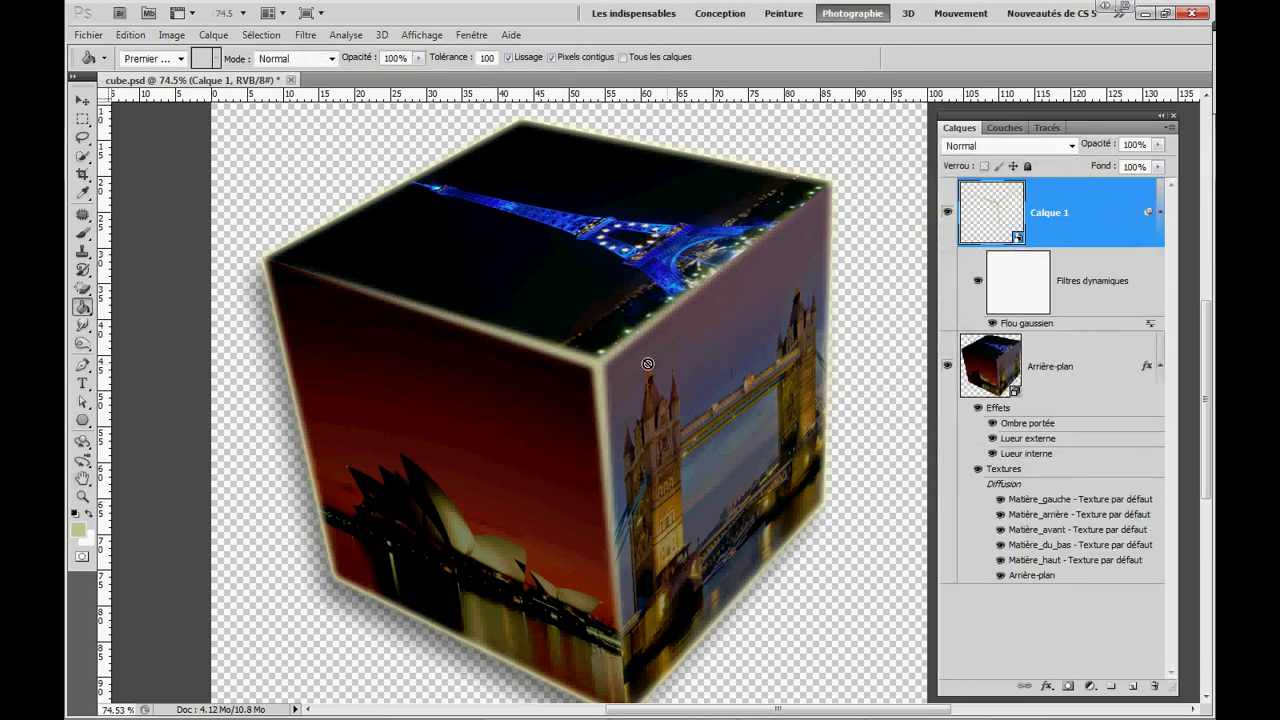
# - Reopen the Gaussian Blur smart filter's settings to review its radius, close them, and view the whole cube
pyautogui.doubleClick(1029, 323)
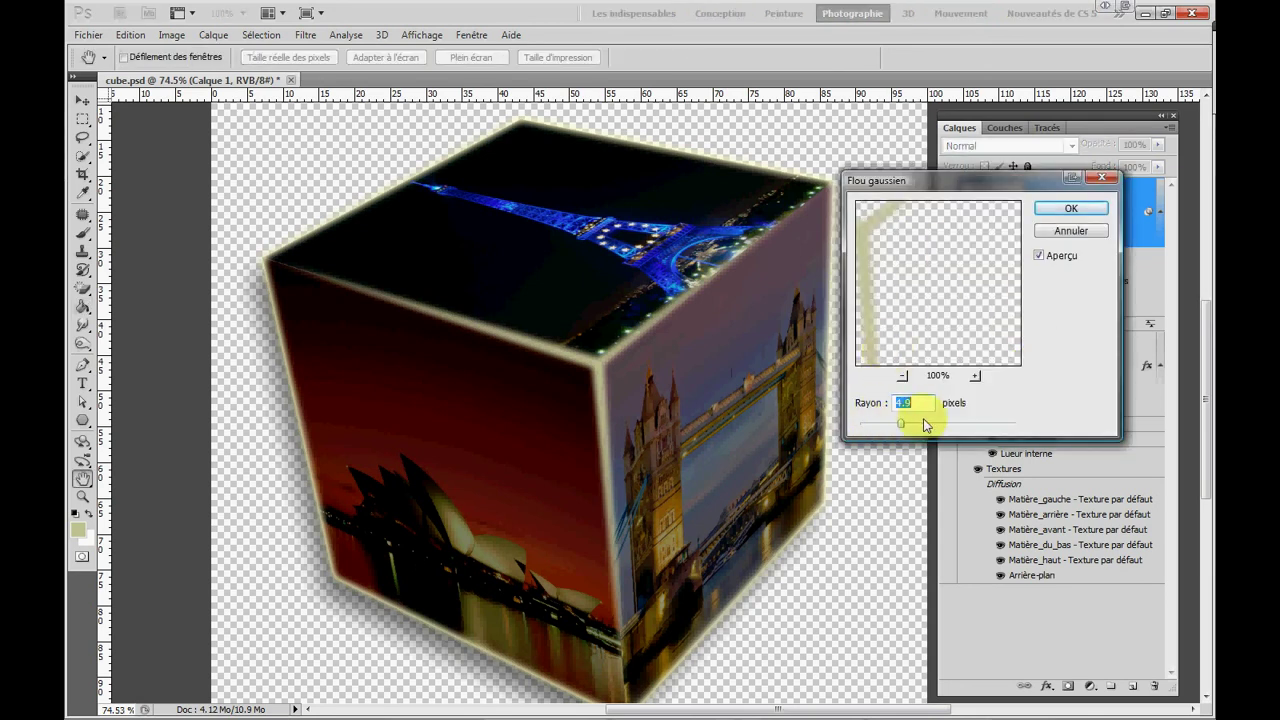
pyautogui.click(1066, 215)
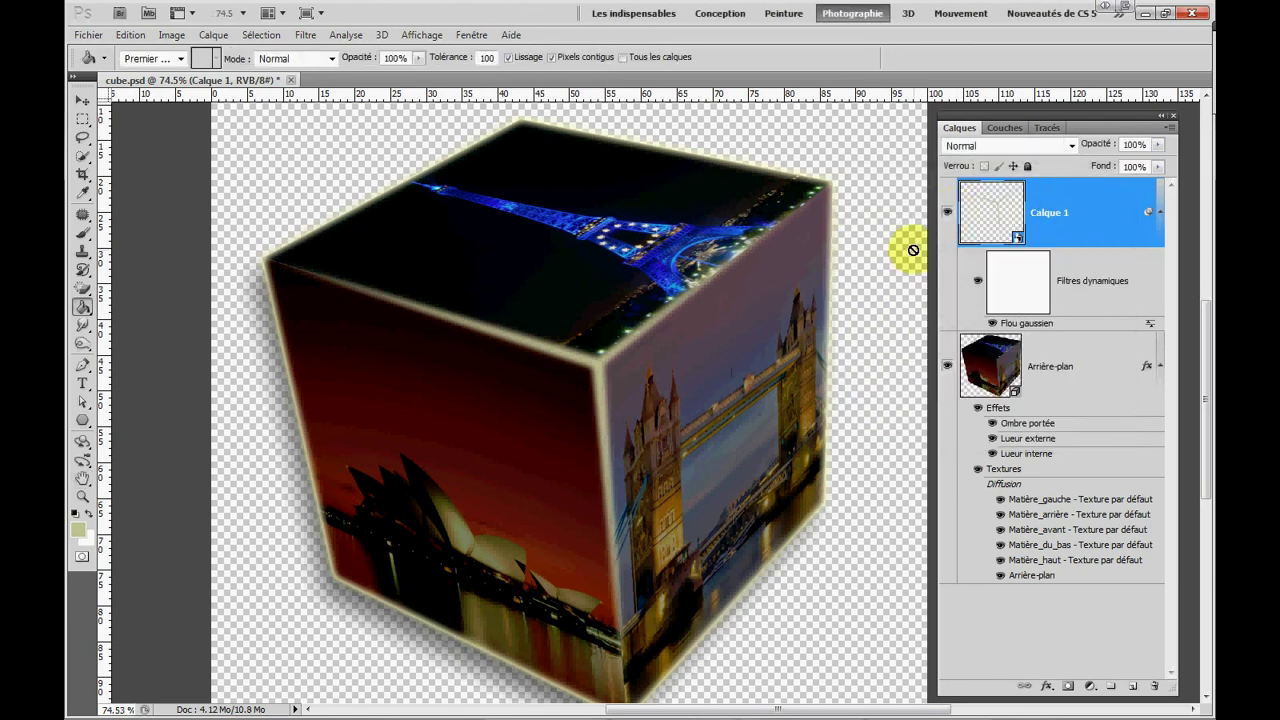
pyautogui.scroll(-2, 795, 250)
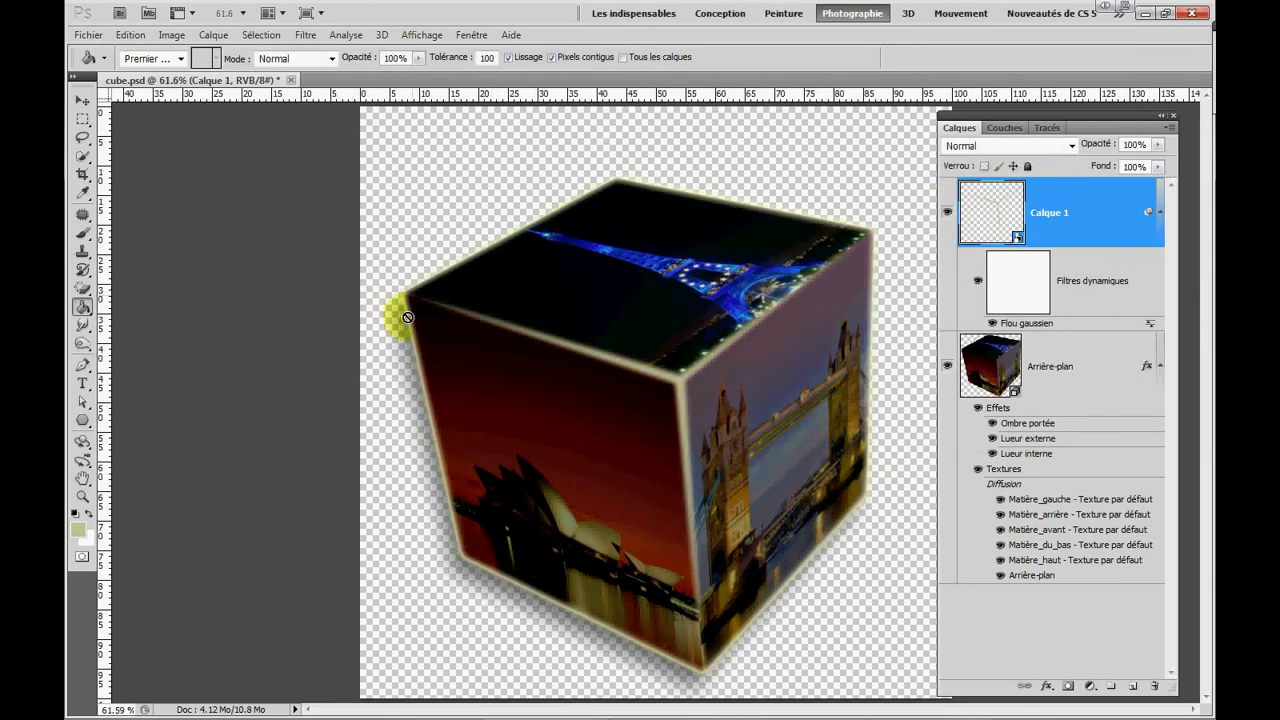